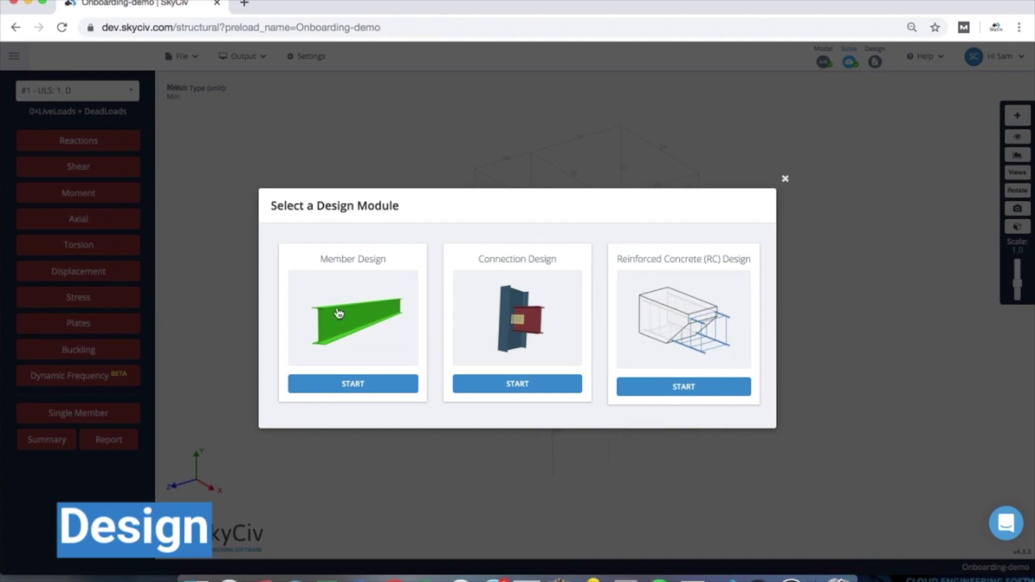
# Start a member design using the AISC 360-16 ASD code from the general steel list.
pyautogui.click(353, 298)
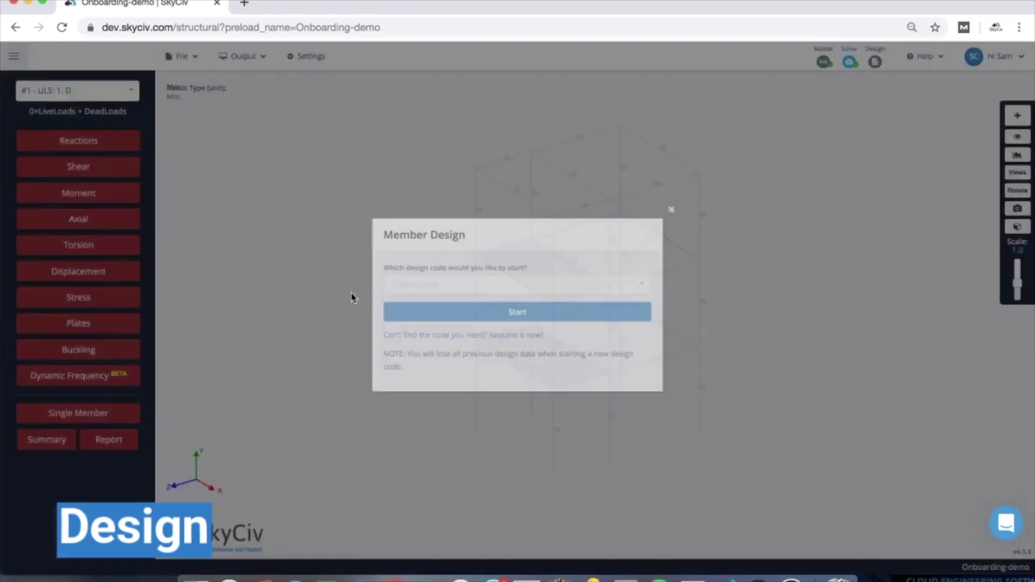
pyautogui.click(492, 289)
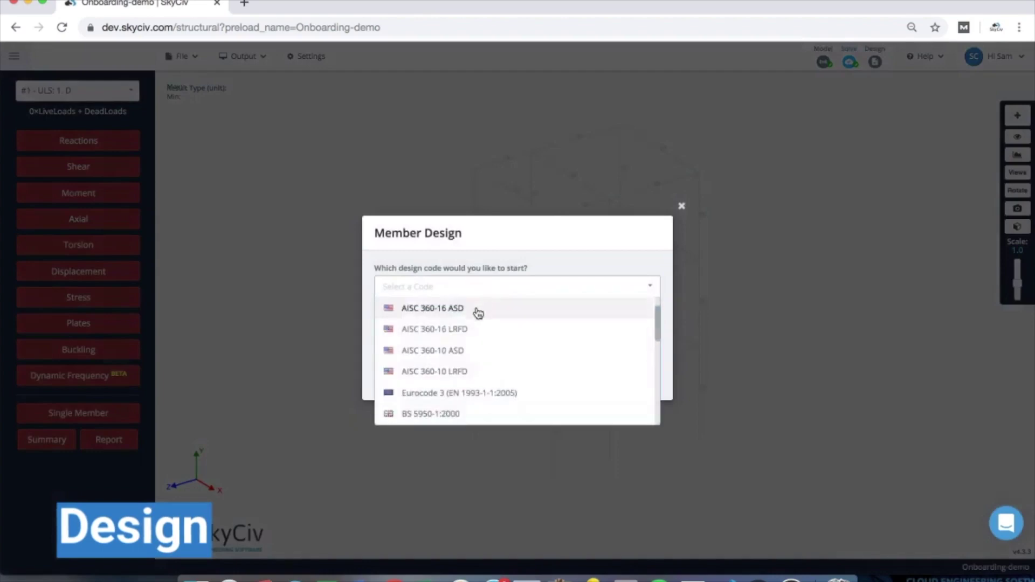
pyautogui.scroll(-3, 493, 355)
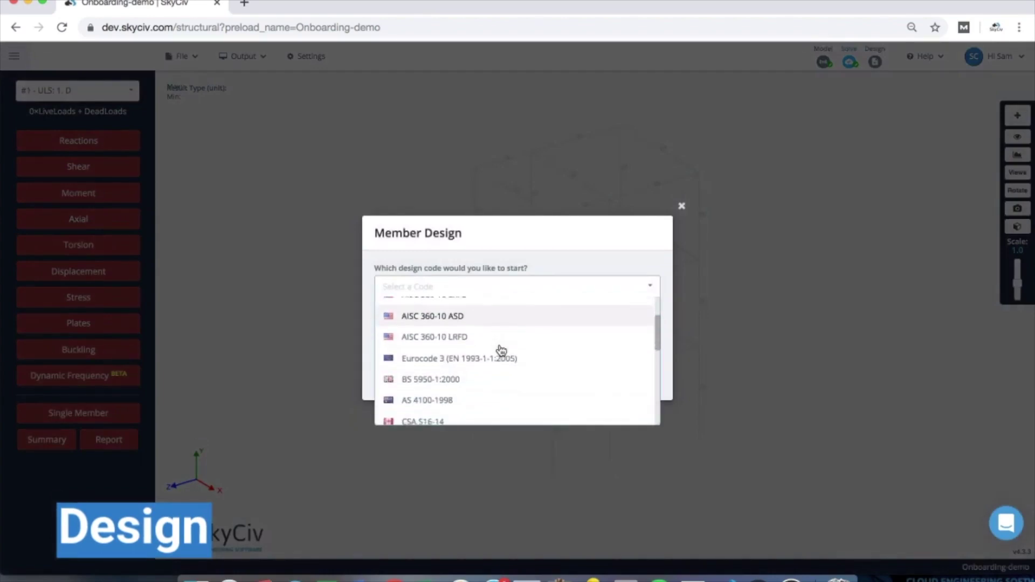
pyautogui.scroll(-5, 502, 351)
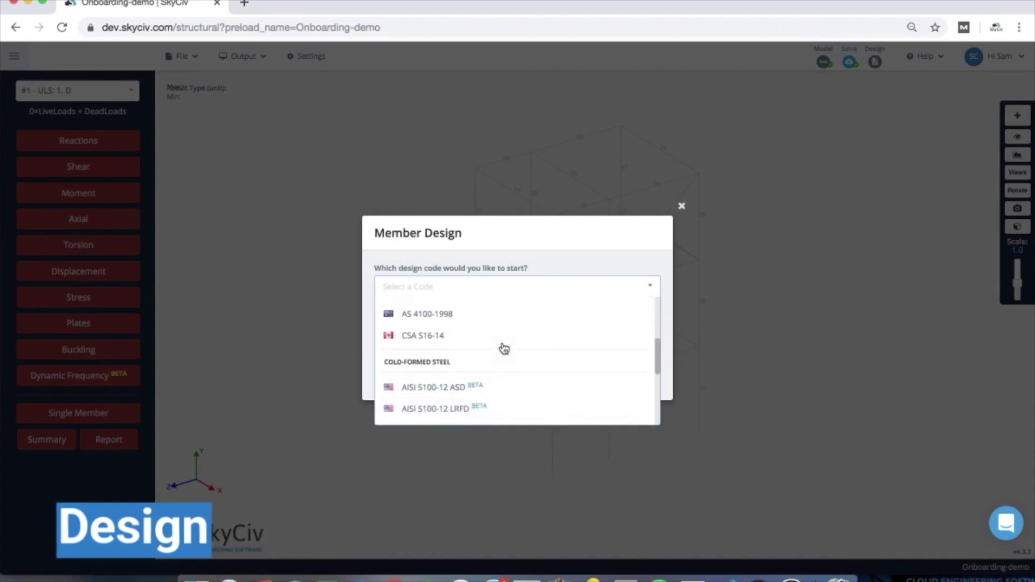
pyautogui.scroll(-4, 504, 348)
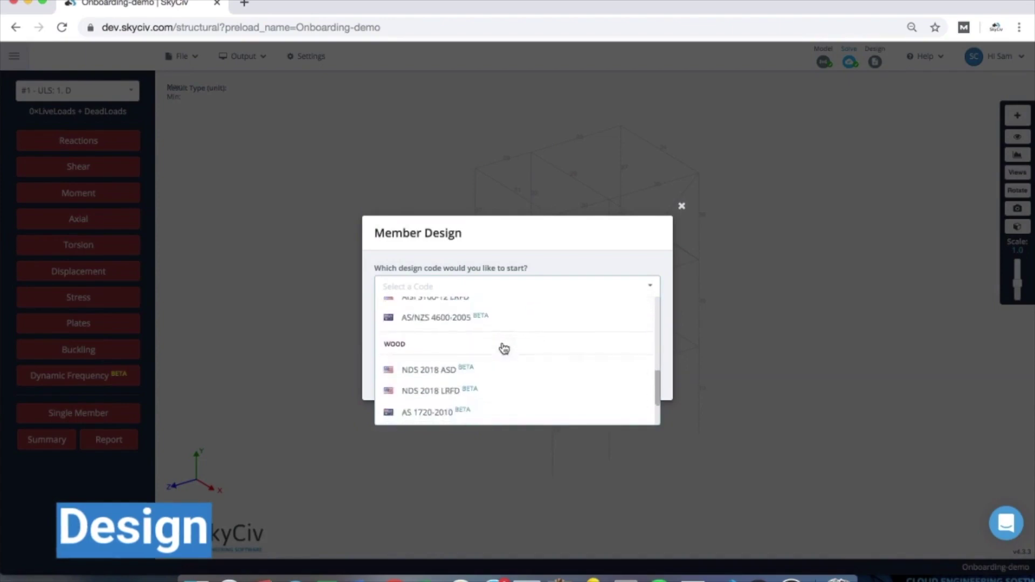
pyautogui.scroll(-3, 504, 348)
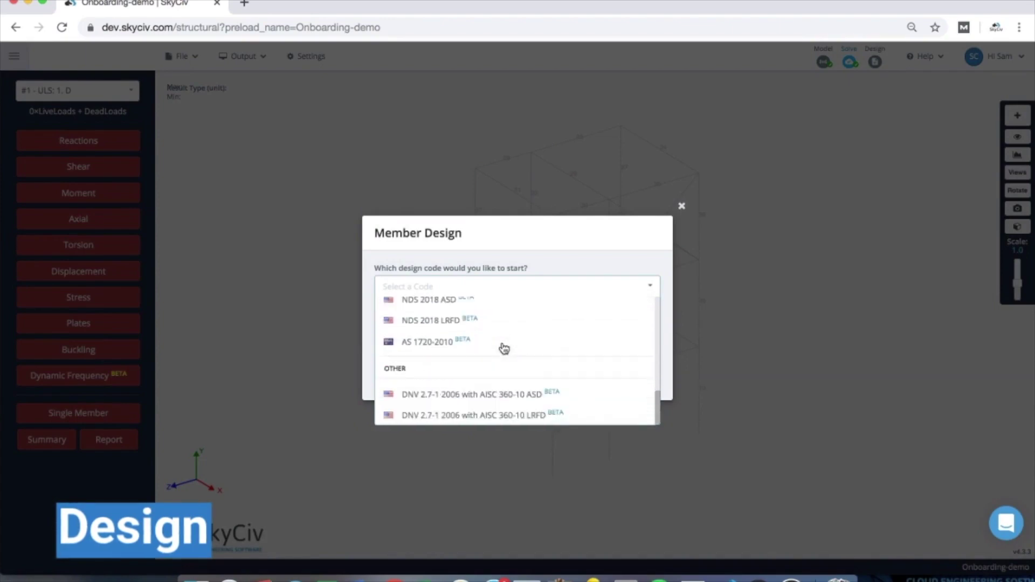
pyautogui.scroll(7, 504, 348)
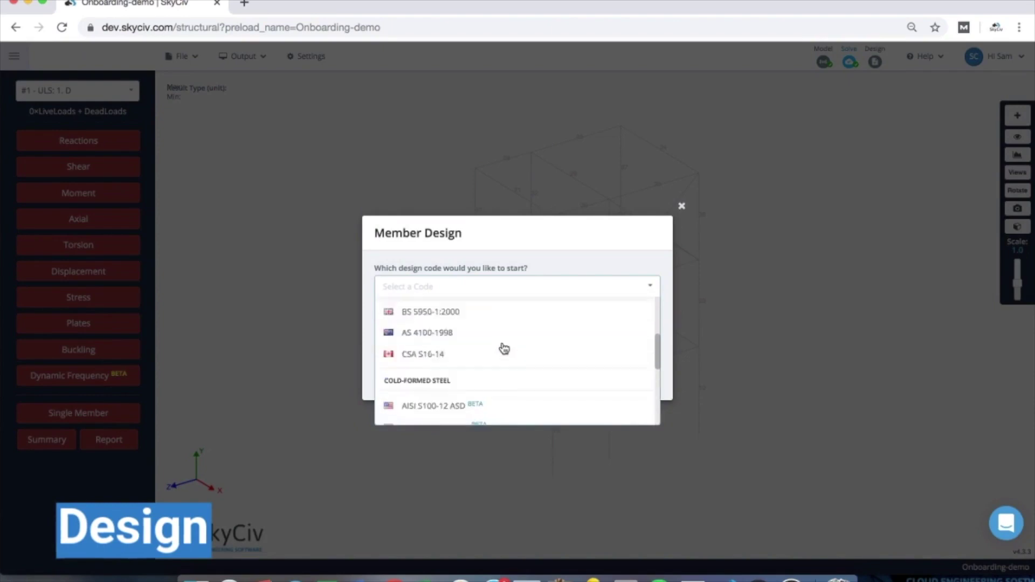
pyautogui.scroll(4, 504, 349)
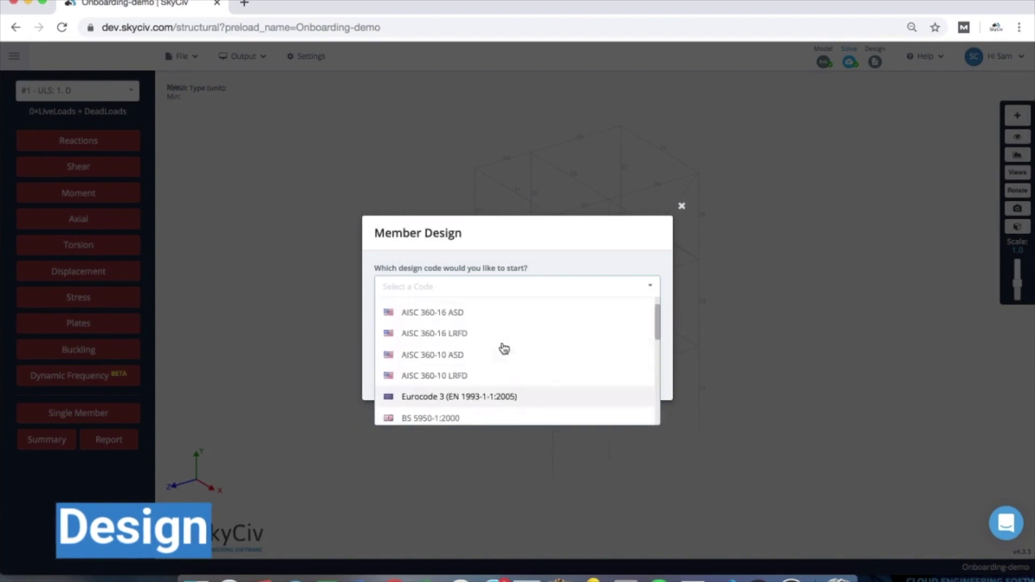
pyautogui.scroll(1, 504, 348)
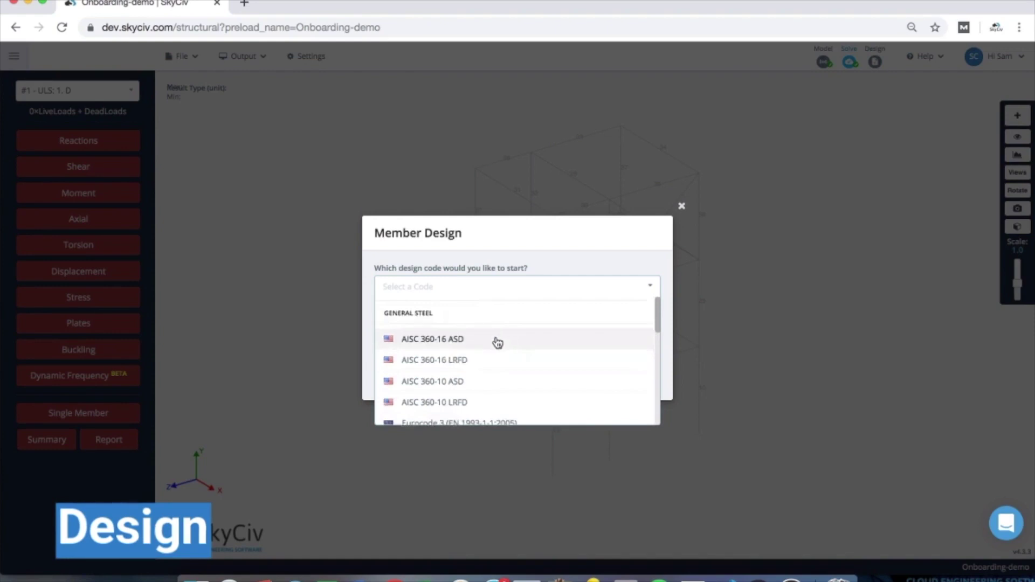
pyautogui.click(497, 342)
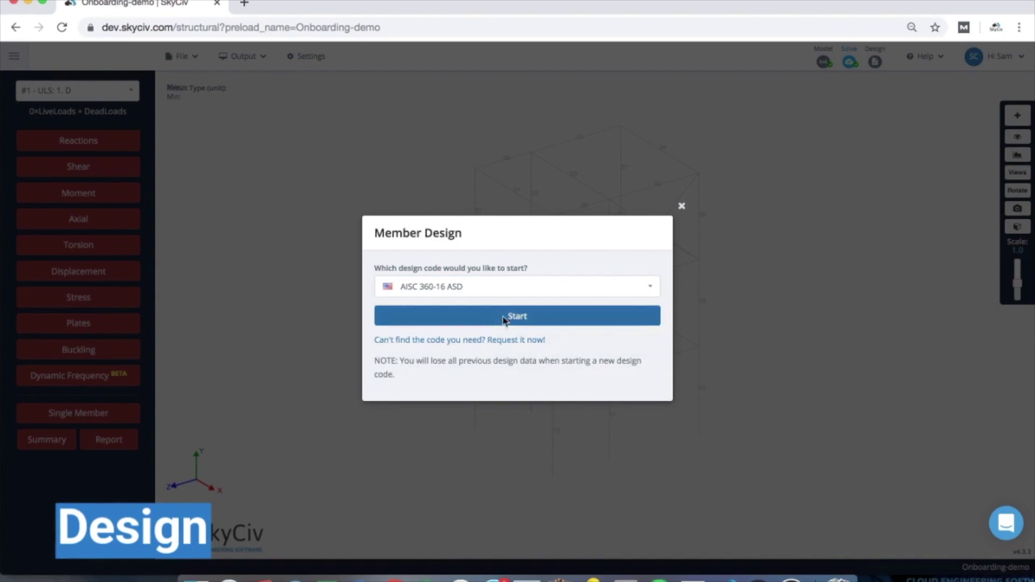
pyautogui.click(504, 320)
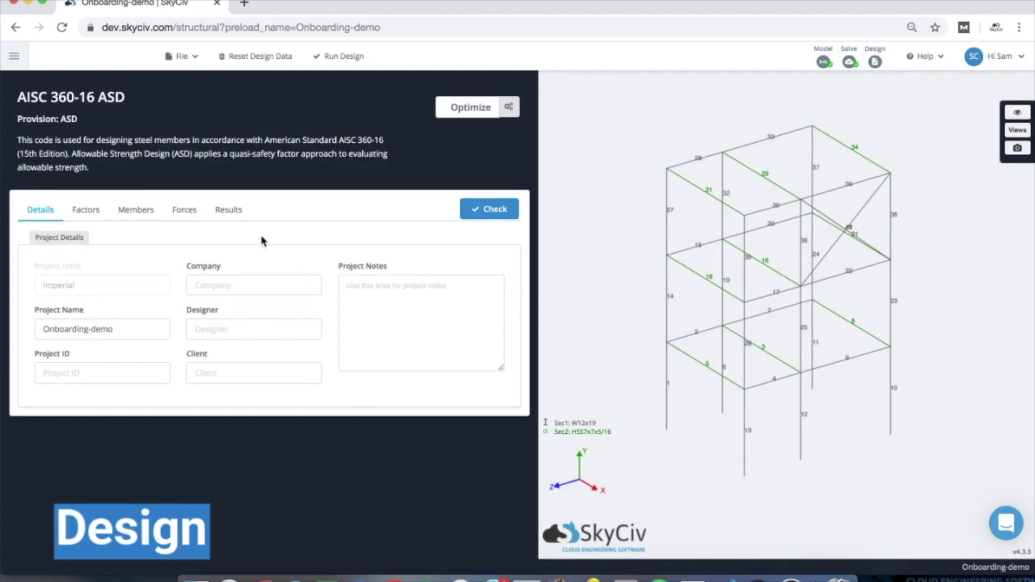
# Review the design members table and the load combination settings for forces, and run the design check.
pyautogui.click(155, 213)
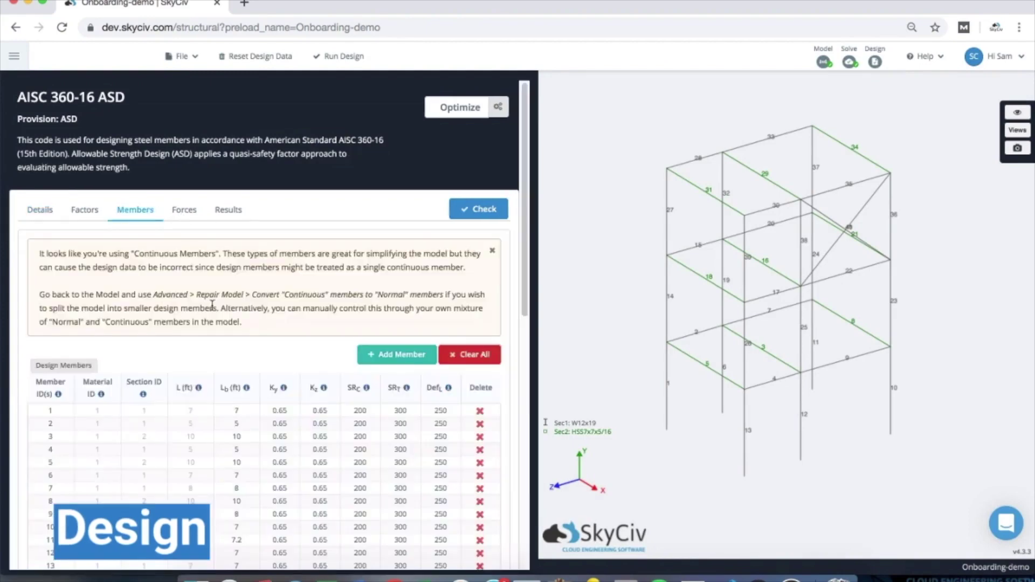
pyautogui.scroll(-1, 212, 305)
pyautogui.scroll(1, 276, 393)
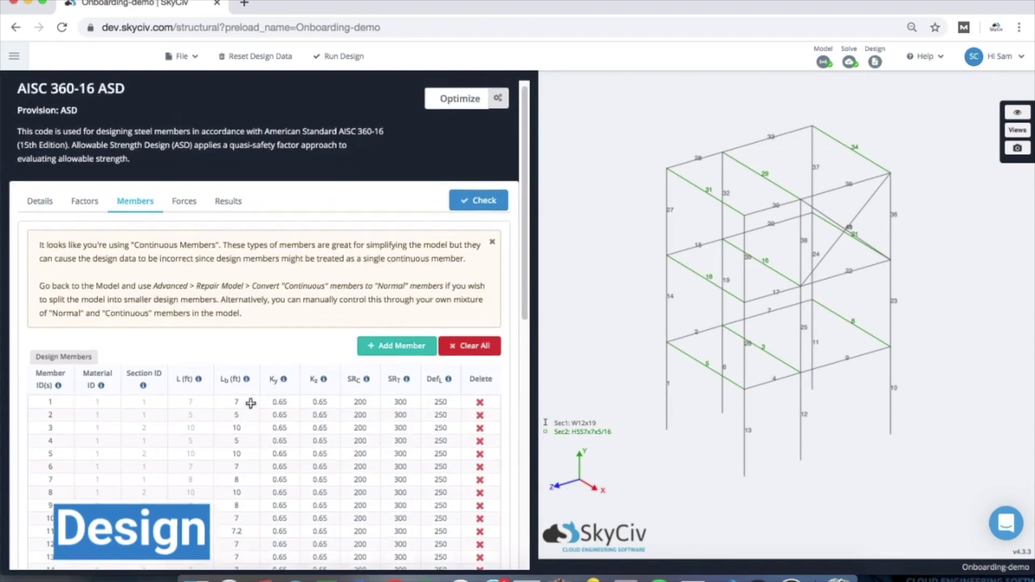
pyautogui.scroll(1, 262, 298)
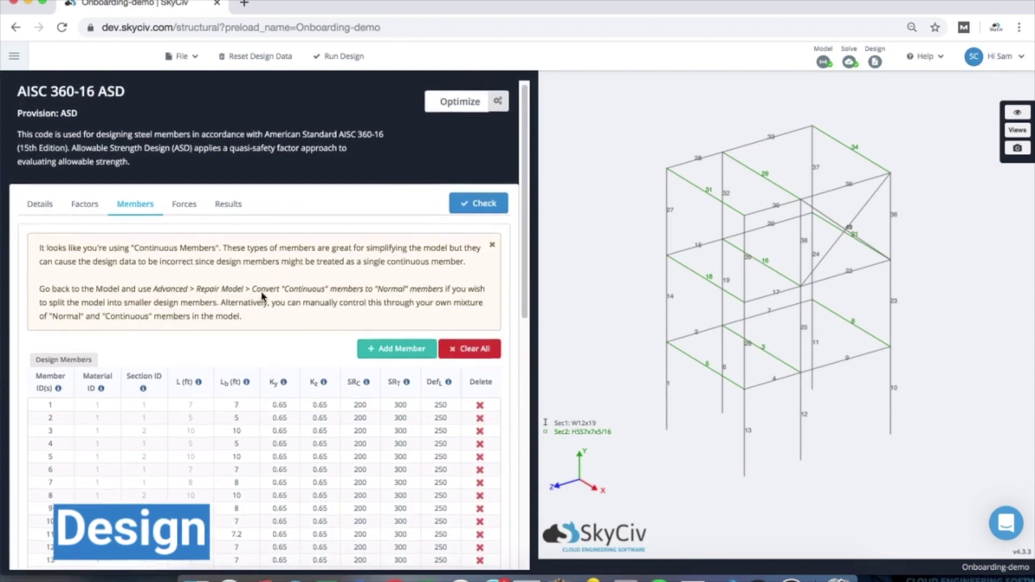
pyautogui.scroll(1, 259, 286)
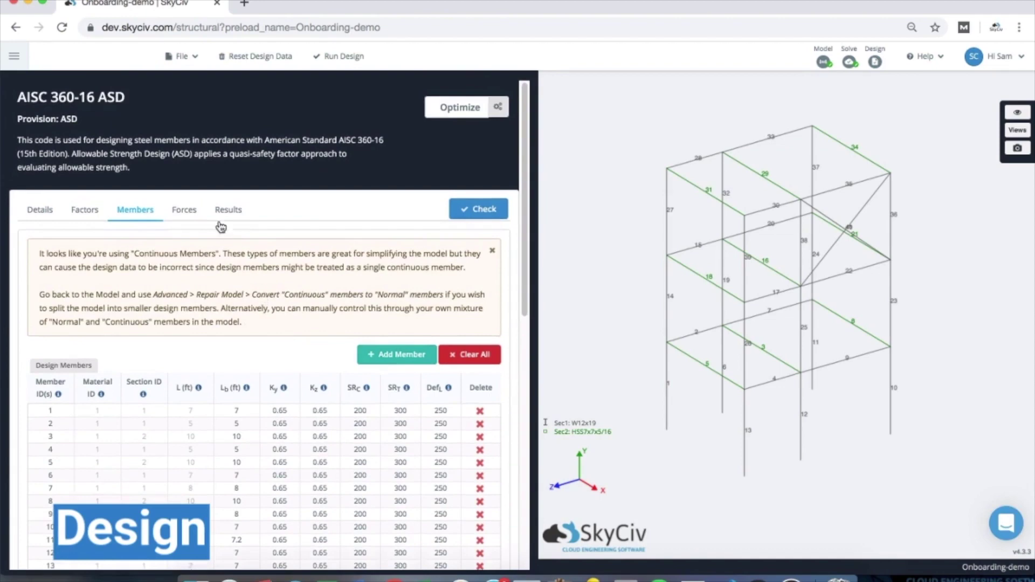
pyautogui.click(189, 215)
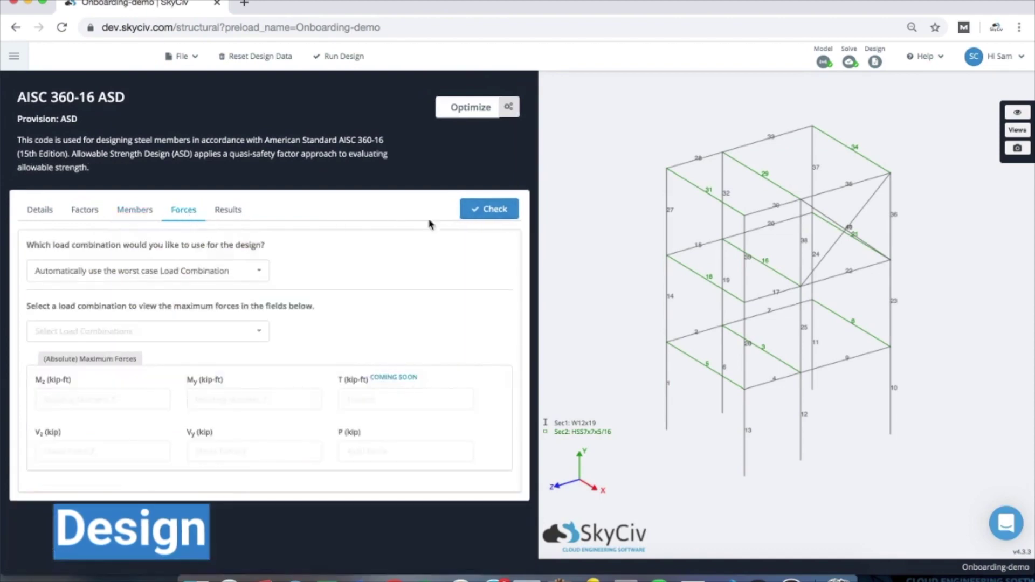
pyautogui.click(496, 210)
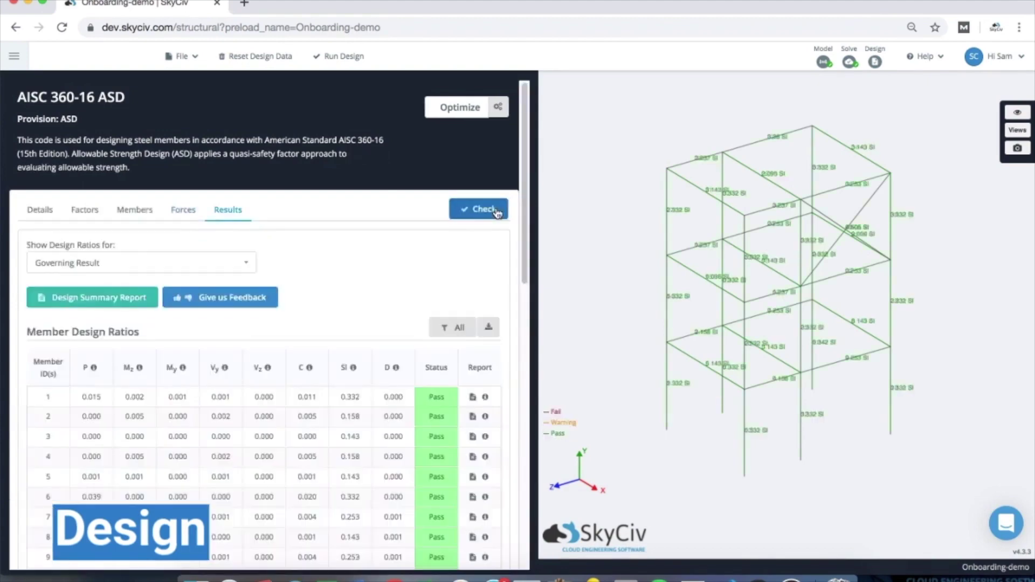
# Filter the member design ratios by failed members and finally by the HSS7x7x5/16 section.
pyautogui.scroll(-1, 442, 224)
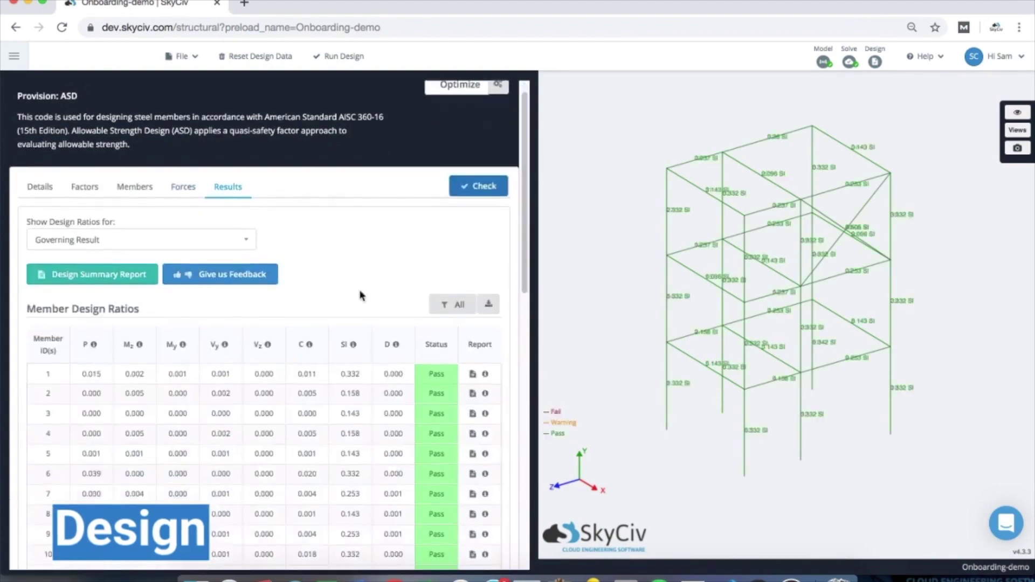
pyautogui.scroll(-1, 406, 221)
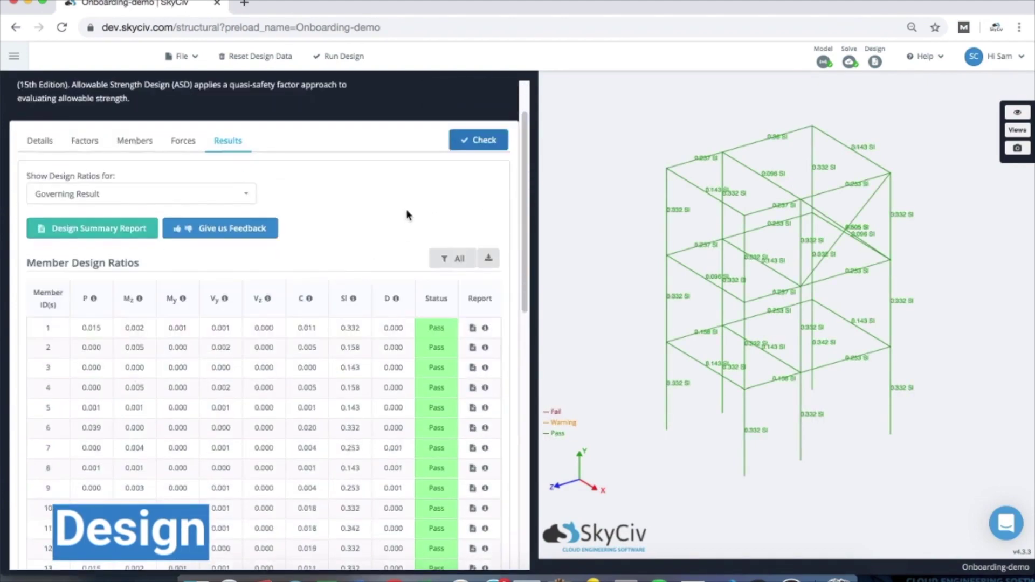
pyautogui.click(454, 254)
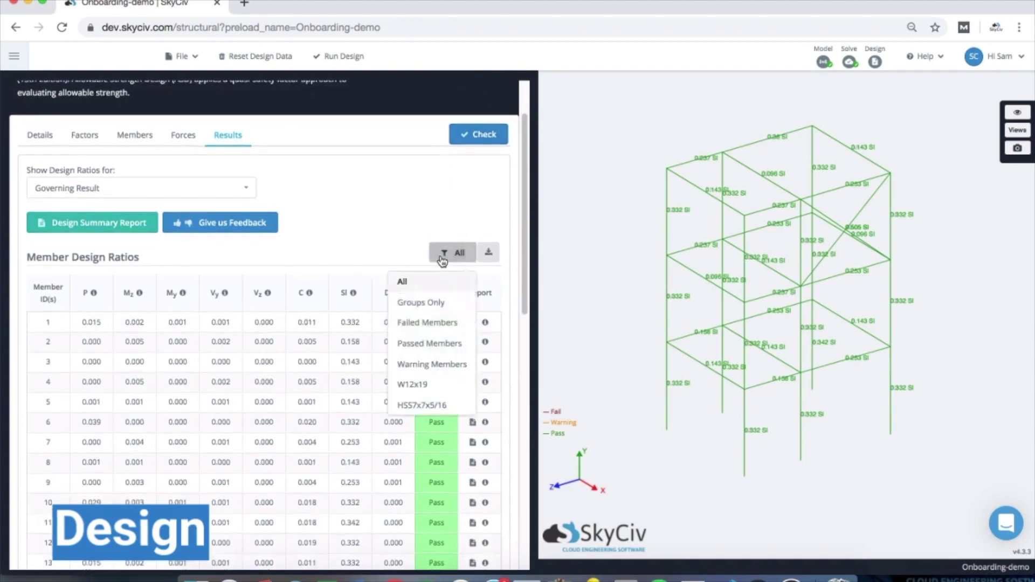
pyautogui.click(431, 324)
pyautogui.click(439, 327)
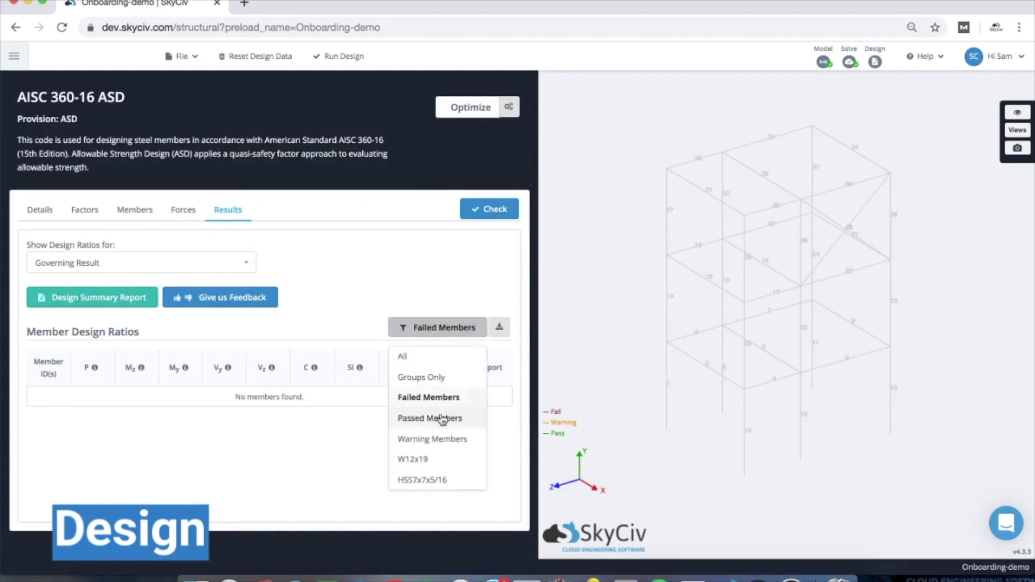
pyautogui.click(439, 482)
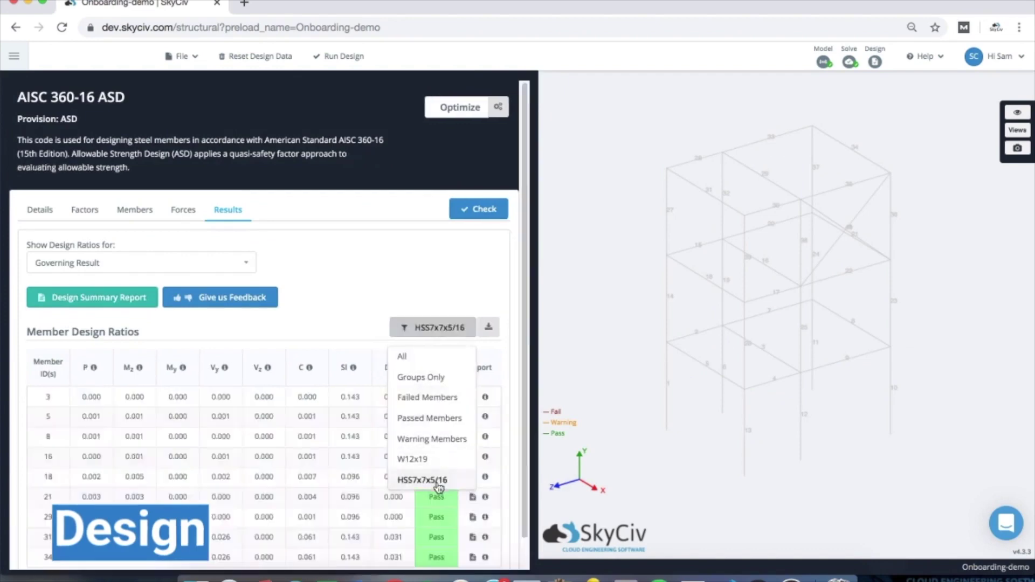
pyautogui.scroll(-1, 360, 280)
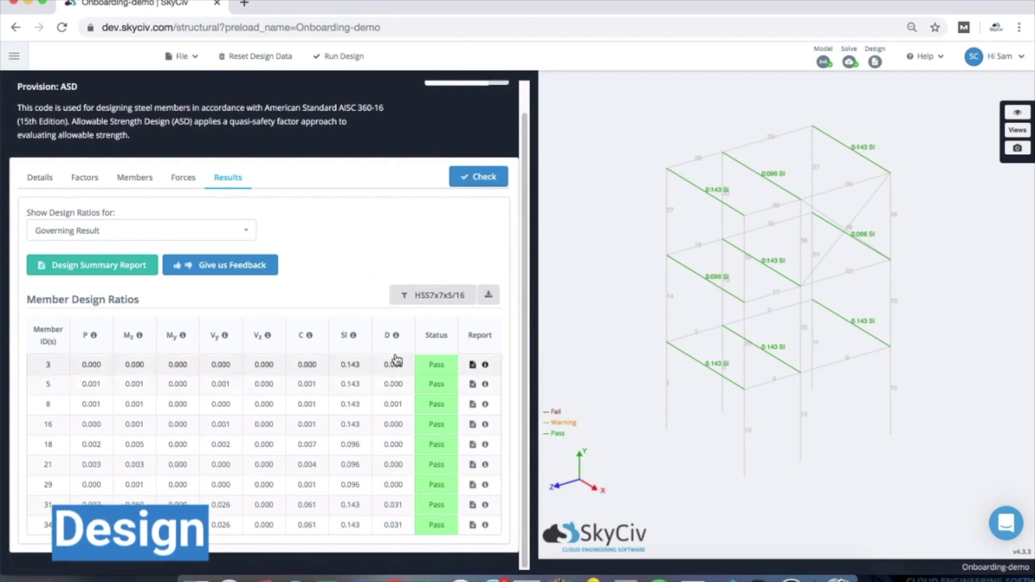
# Open the design report for member 3 and examine its section properties and its flexural, shear and combined strength calculations.
pyautogui.click(472, 365)
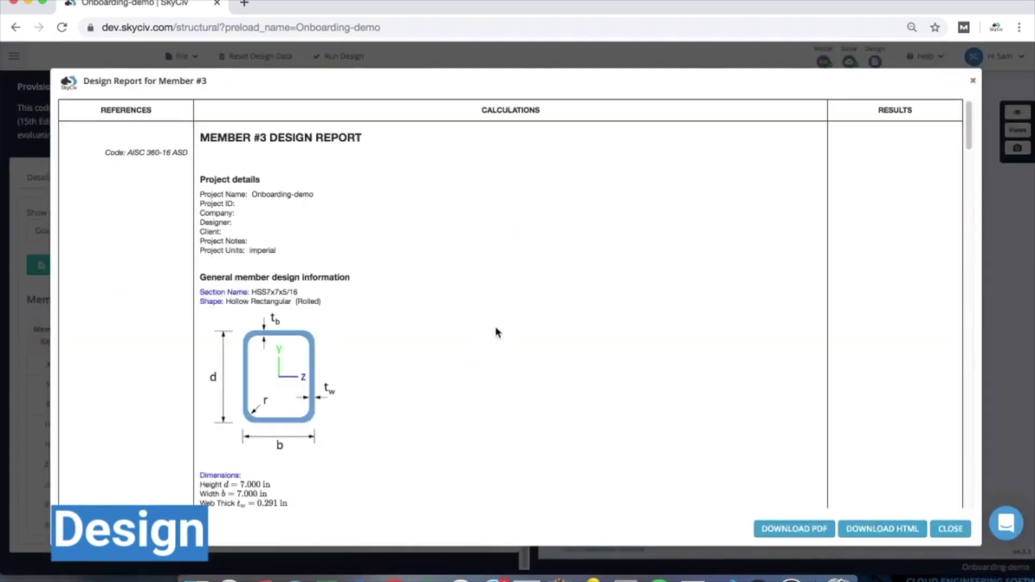
pyautogui.scroll(-9, 536, 241)
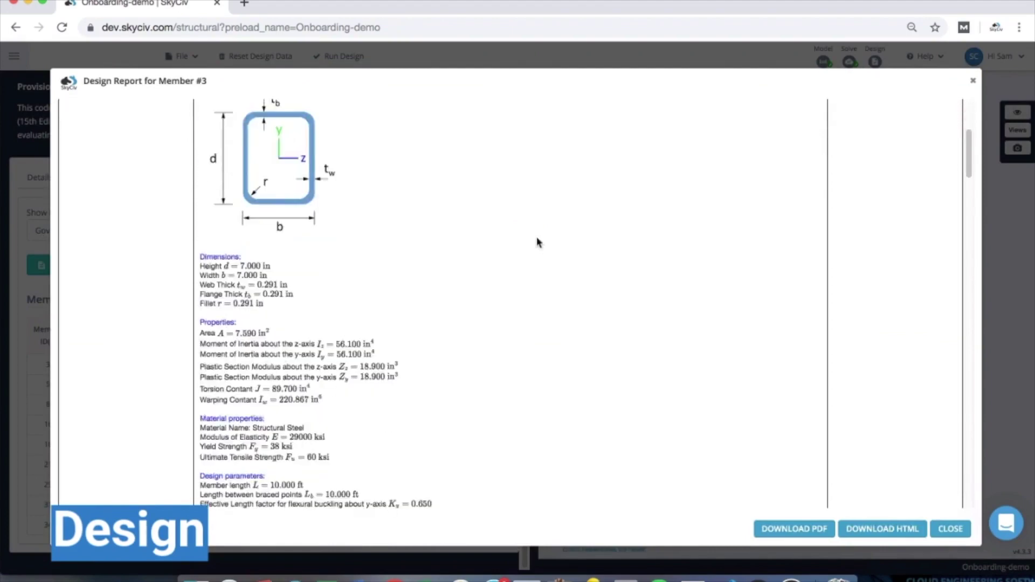
pyautogui.scroll(-6, 537, 242)
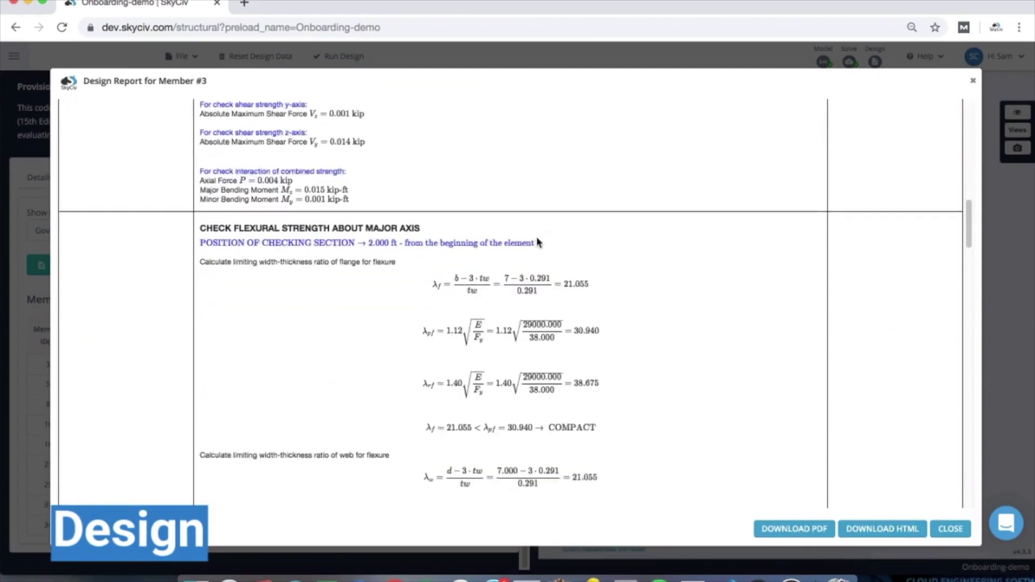
pyautogui.scroll(-5, 537, 241)
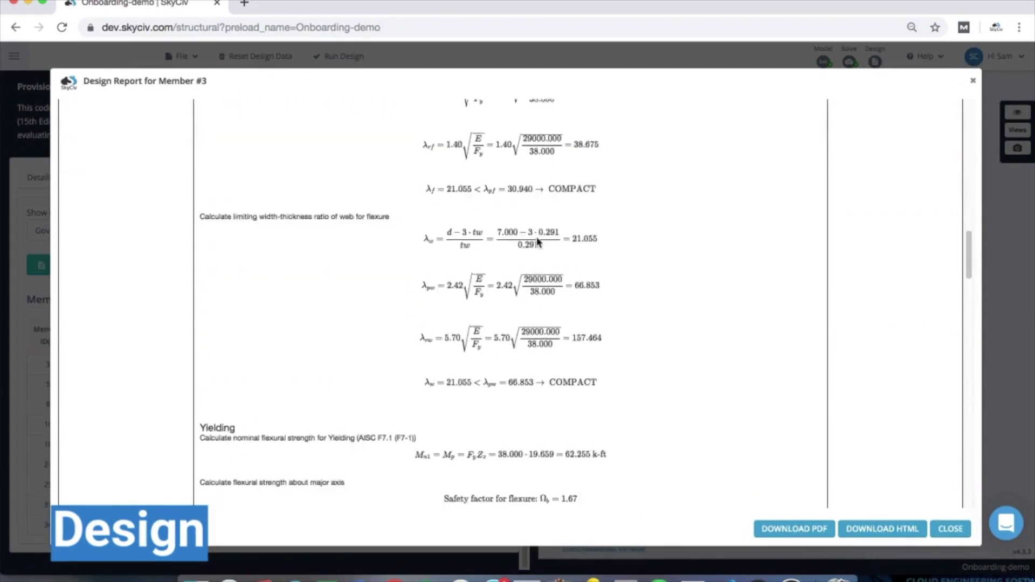
pyautogui.scroll(-6, 537, 241)
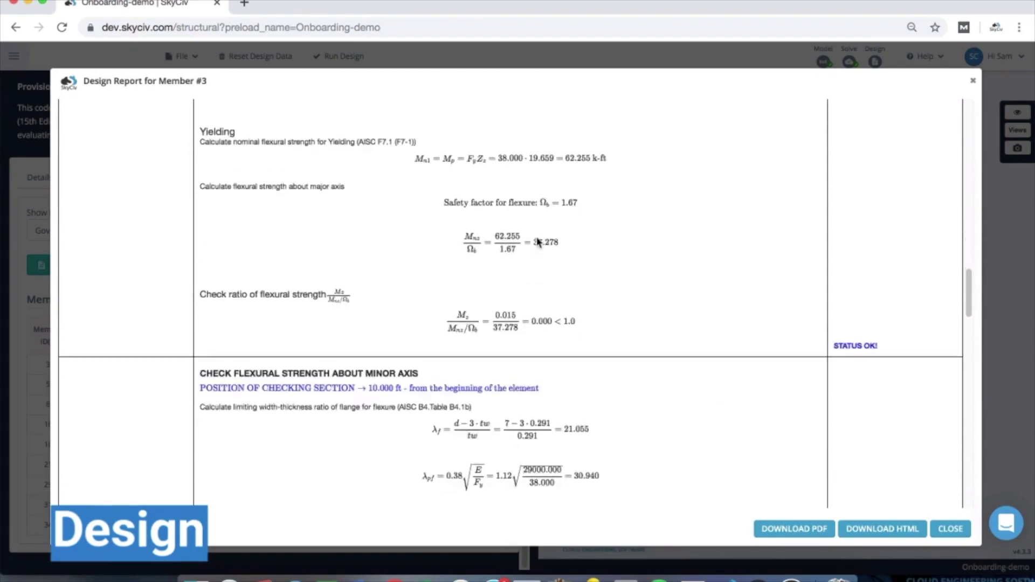
pyautogui.scroll(-5, 538, 242)
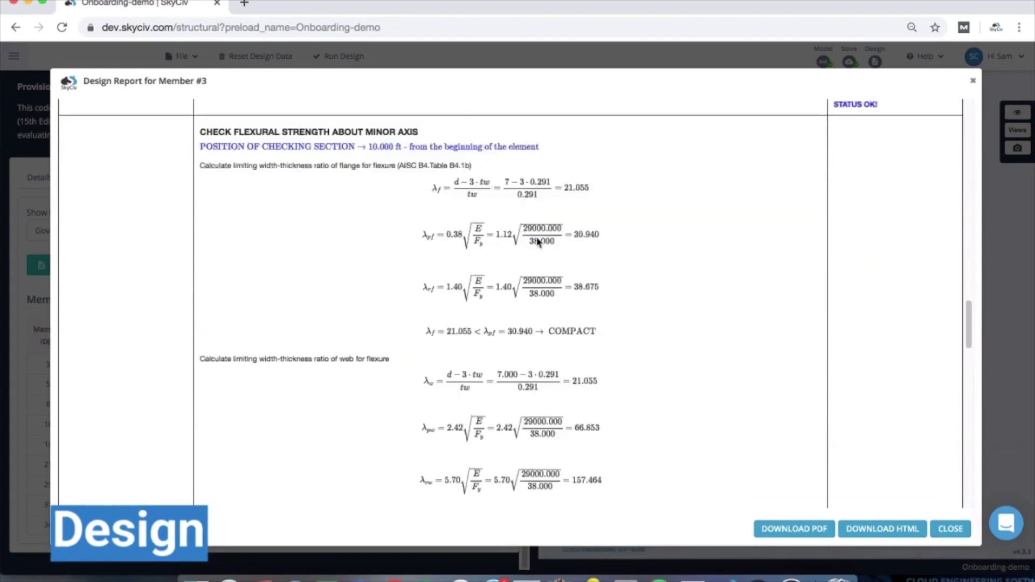
pyautogui.scroll(-9, 537, 241)
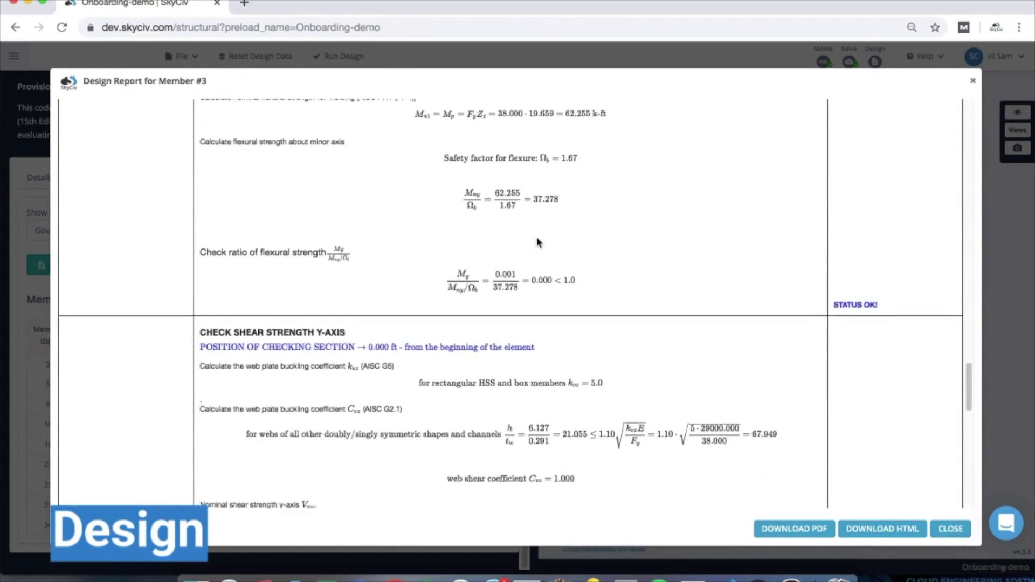
pyautogui.scroll(-11, 537, 241)
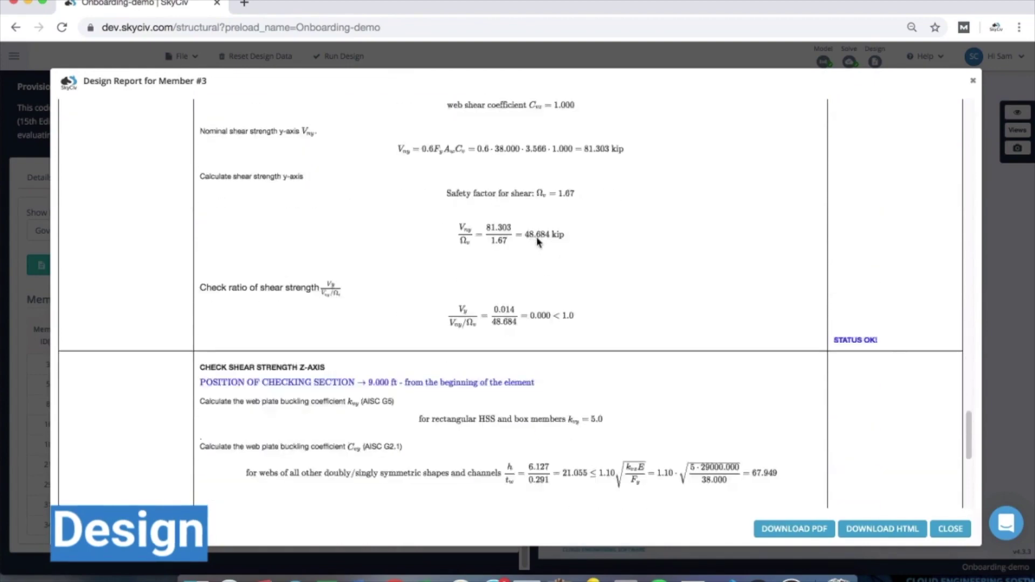
pyautogui.scroll(-3, 538, 242)
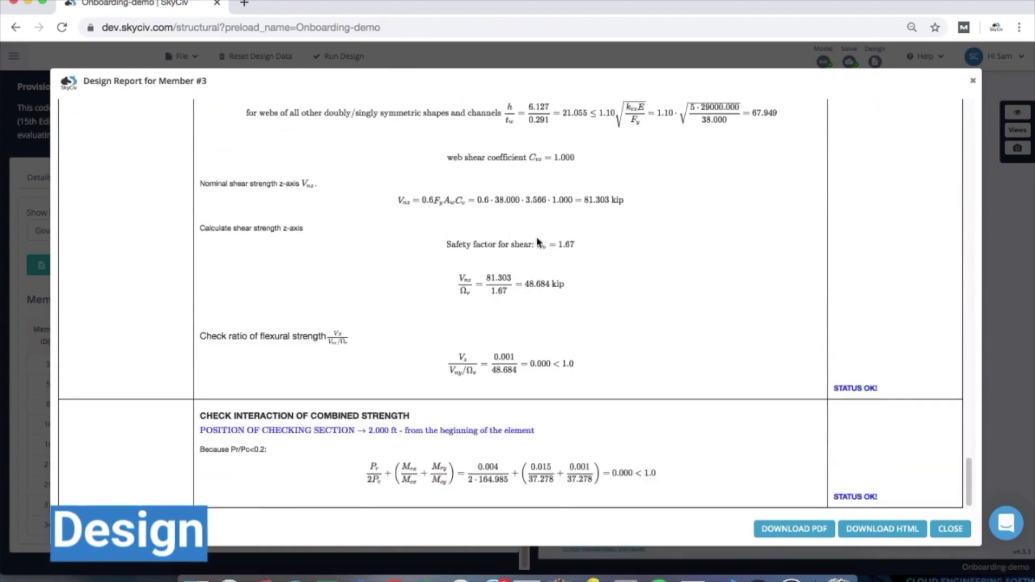
pyautogui.scroll(20, 537, 242)
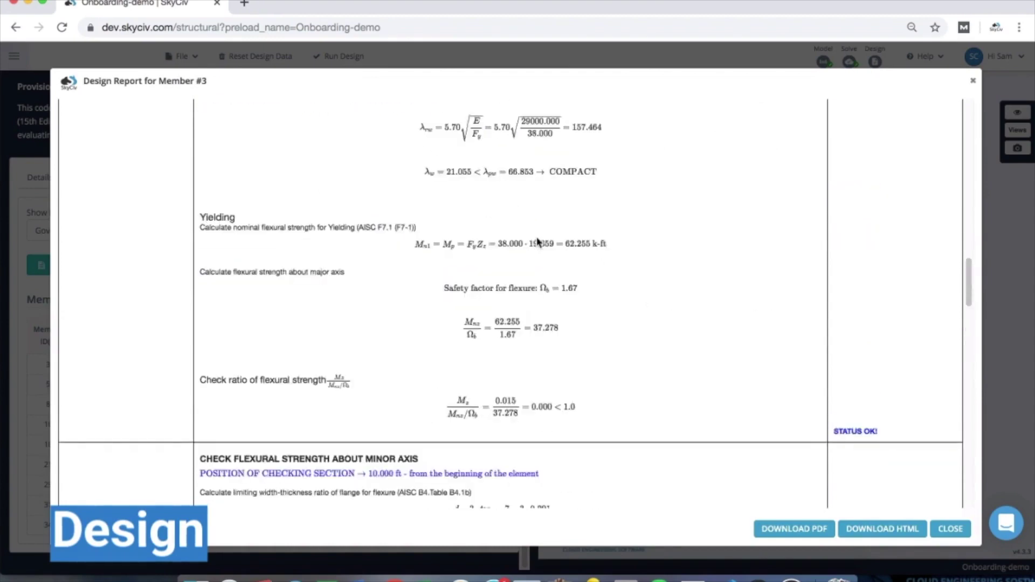
pyautogui.scroll(20, 537, 241)
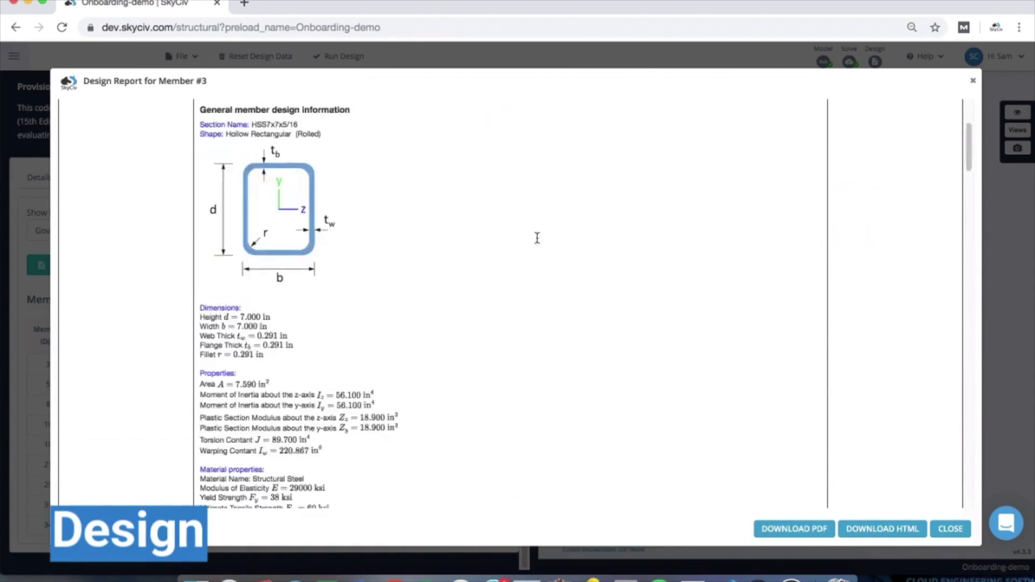
pyautogui.scroll(4, 538, 238)
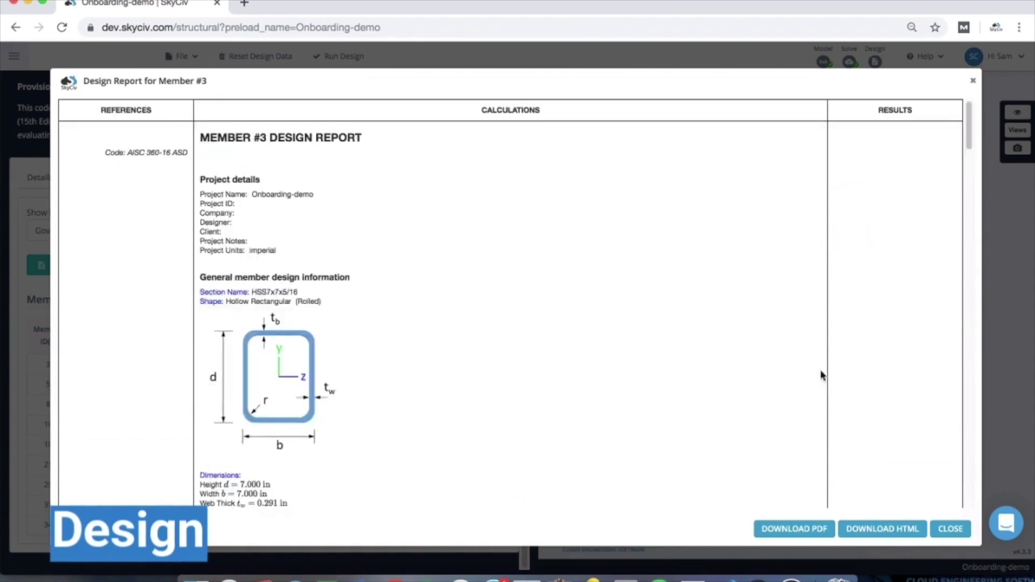
# Close the member report and examine the design summary report's inputs, member design capacities and design ratios for all members.
pyautogui.click(942, 532)
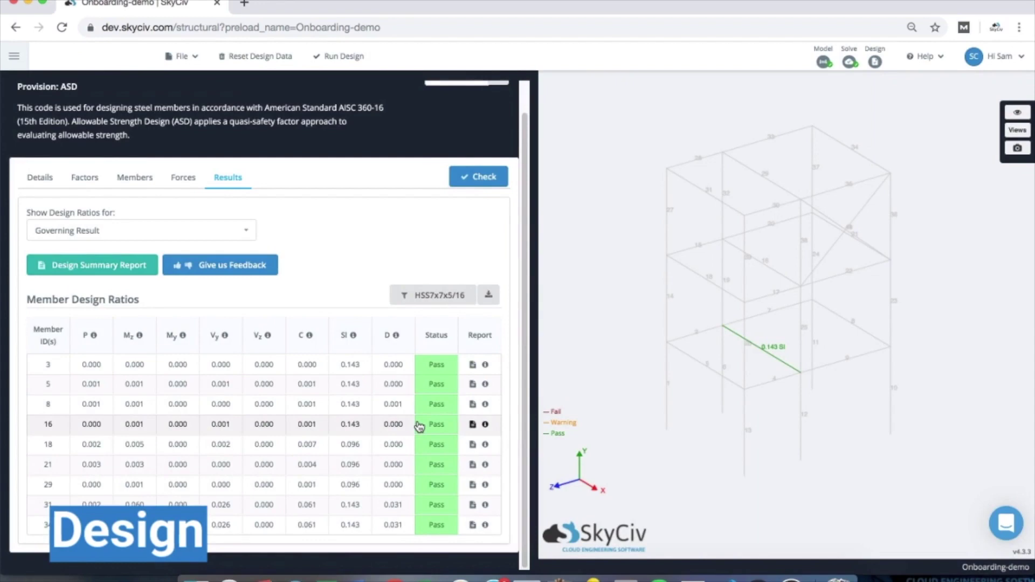
pyautogui.click(88, 277)
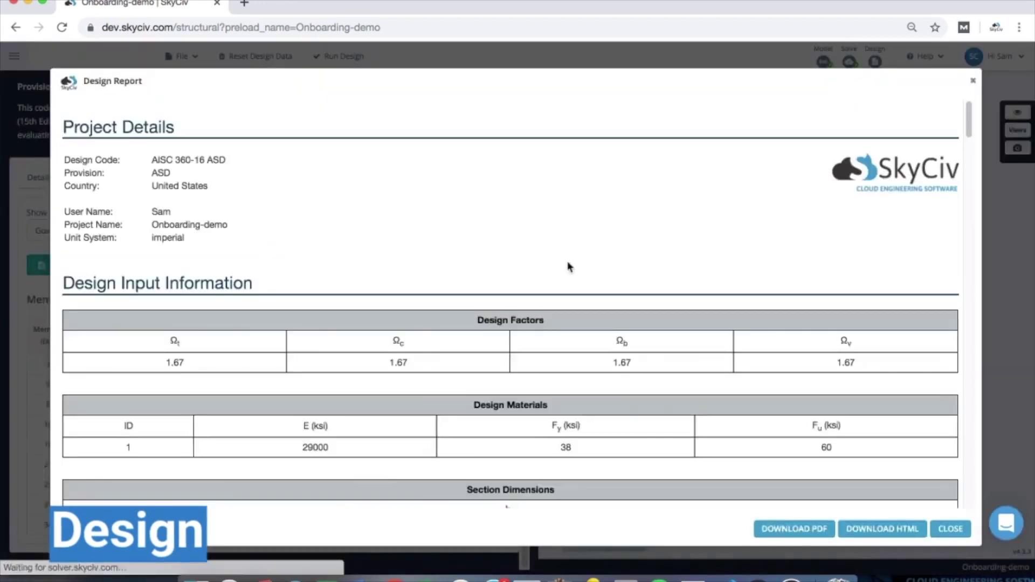
pyautogui.scroll(-20, 569, 267)
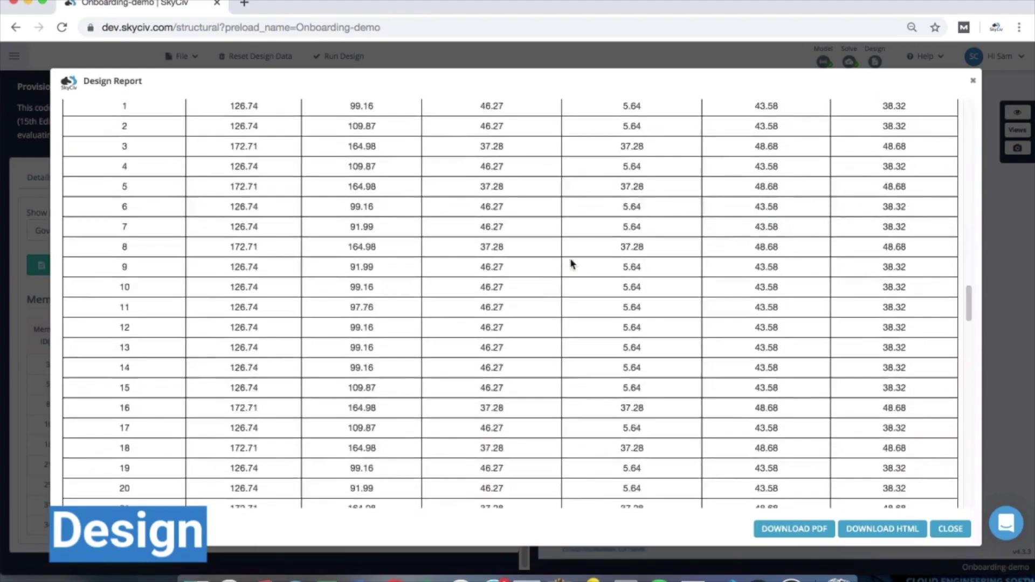
pyautogui.scroll(-12, 571, 264)
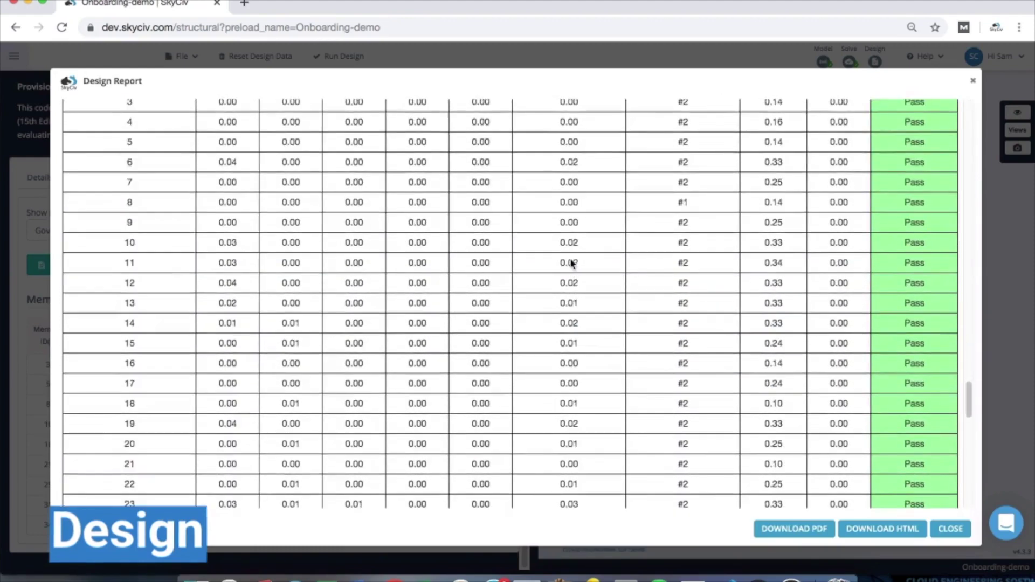
pyautogui.scroll(-10, 571, 263)
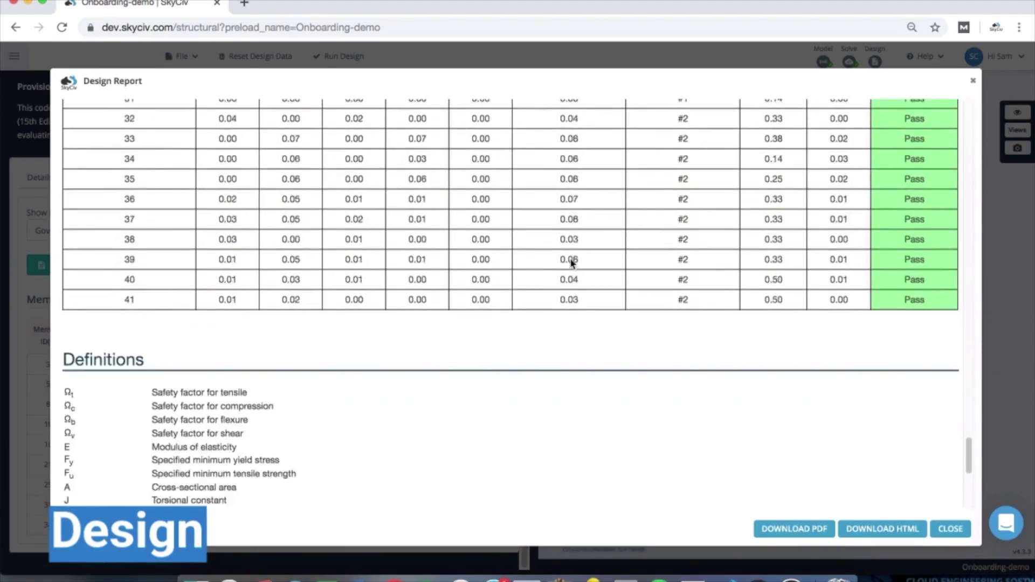
pyautogui.scroll(20, 570, 266)
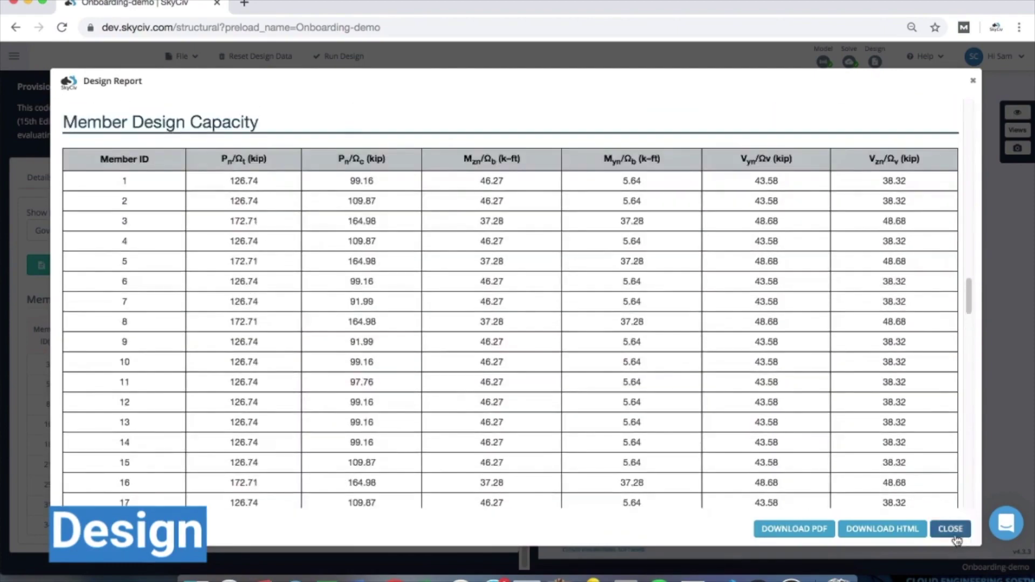
pyautogui.click(950, 529)
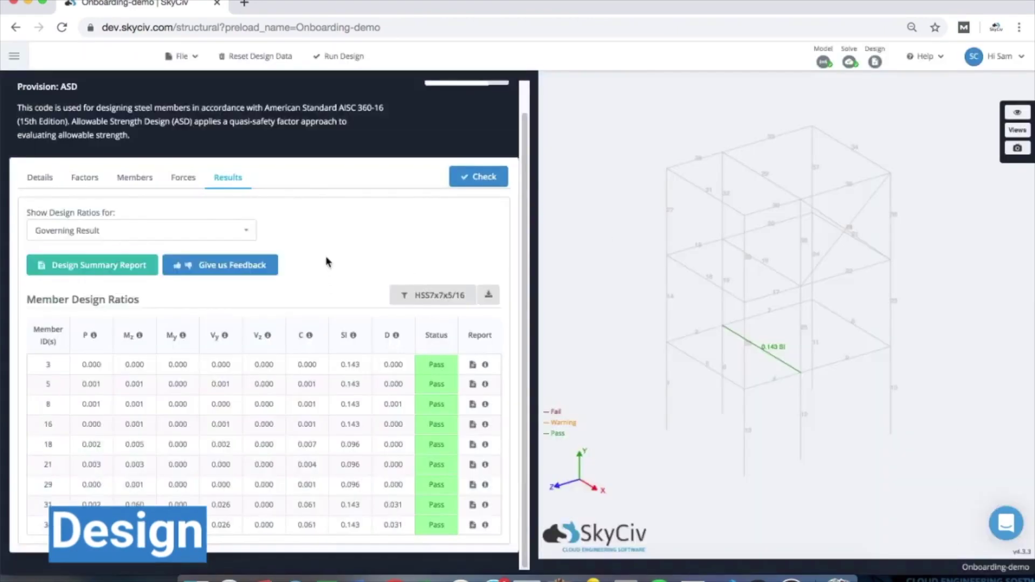
# Set the maximum utility ratio to 0.95 in the member design optimization settings and save them.
pyautogui.scroll(1, 326, 262)
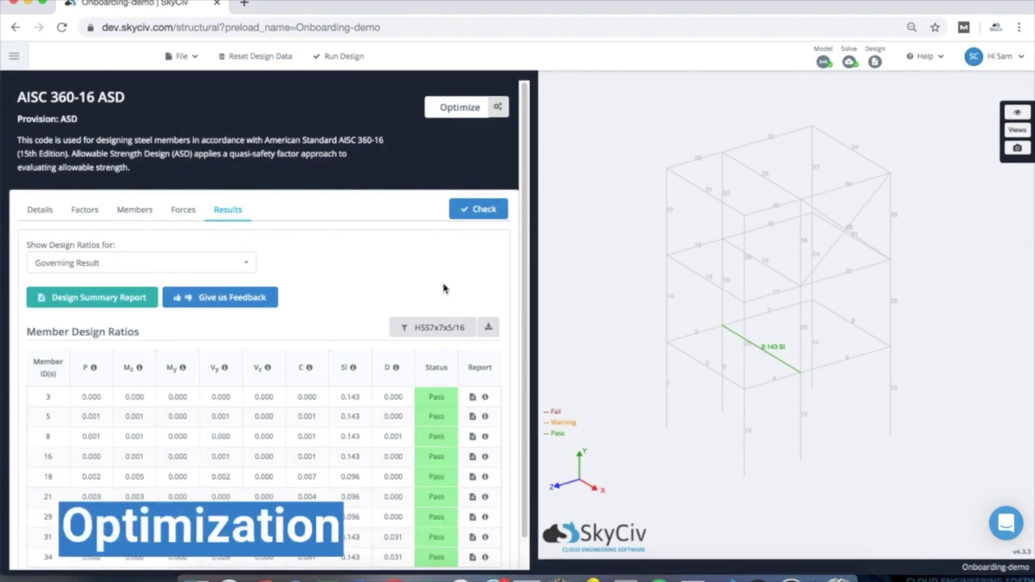
pyautogui.scroll(-1, 388, 302)
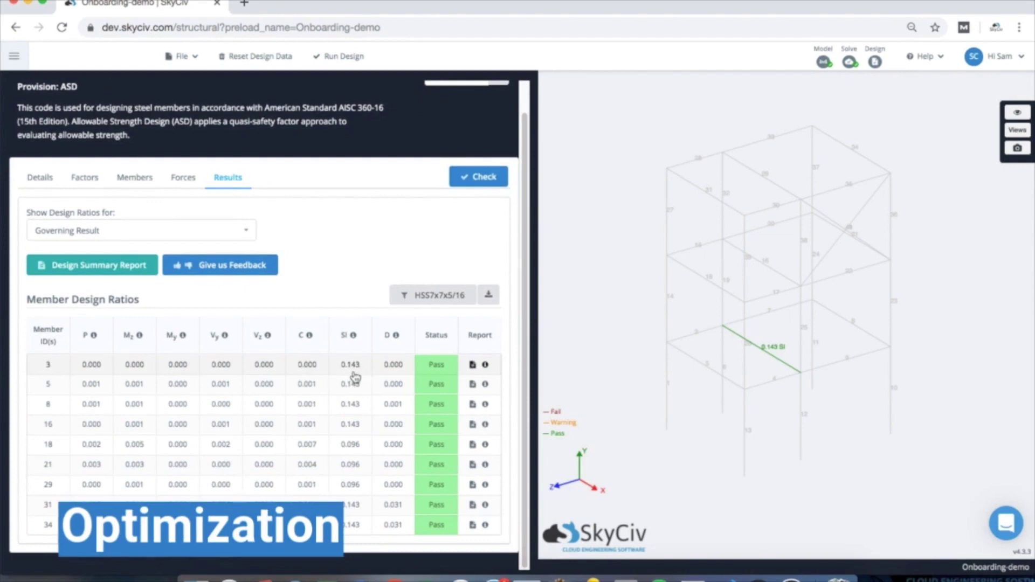
pyautogui.scroll(1, 363, 314)
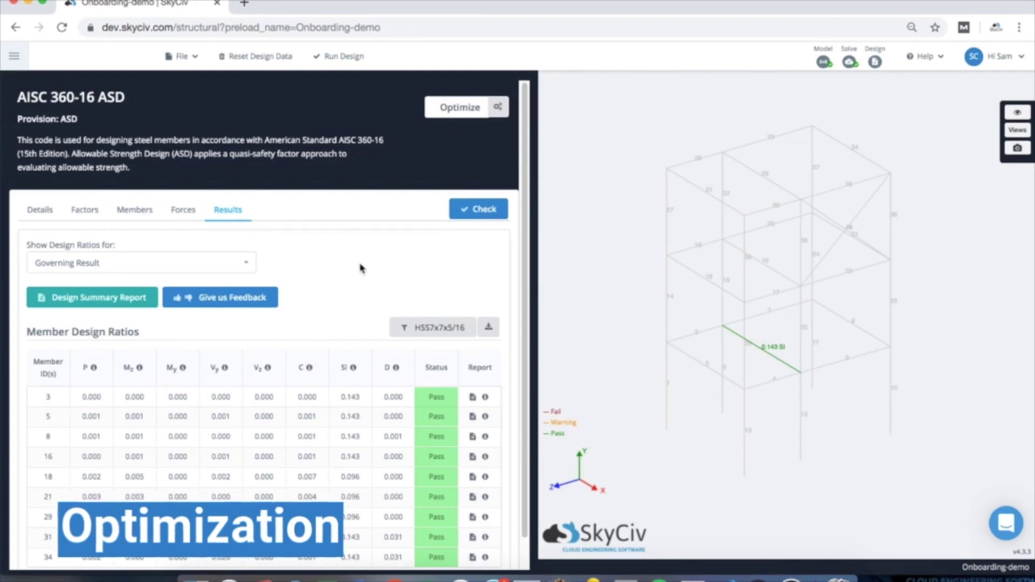
pyautogui.click(500, 112)
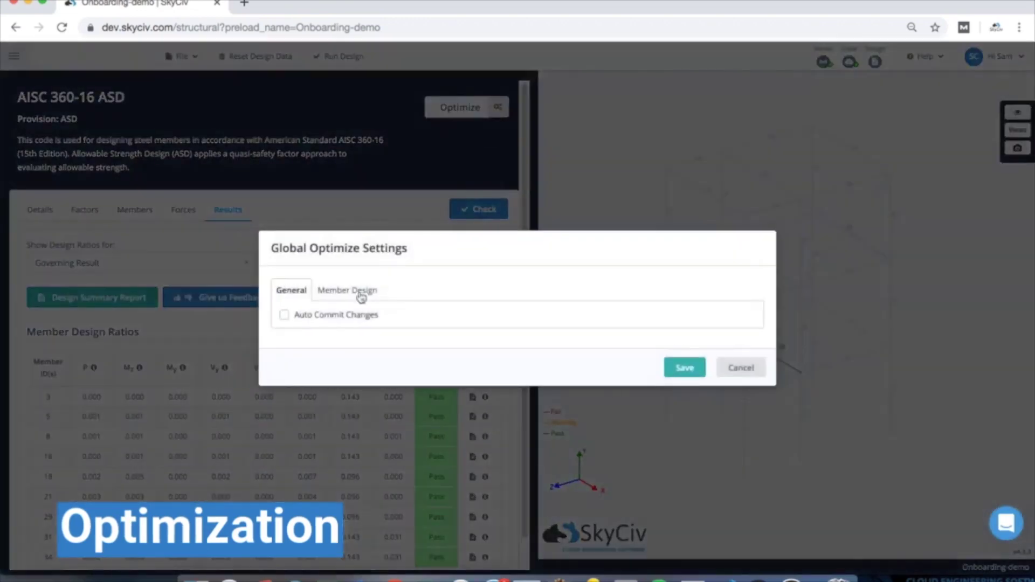
pyautogui.click(359, 296)
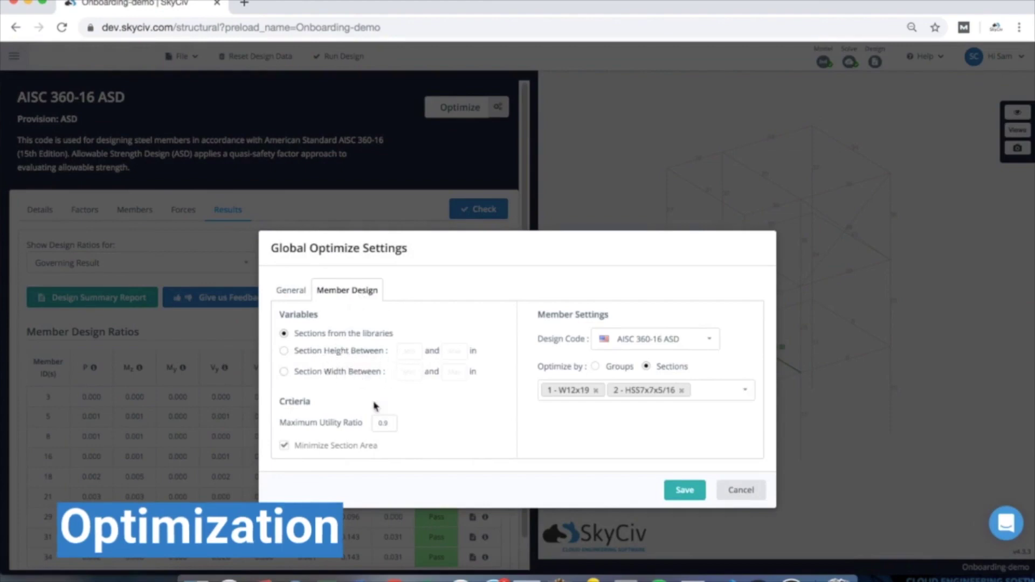
pyautogui.click(389, 423)
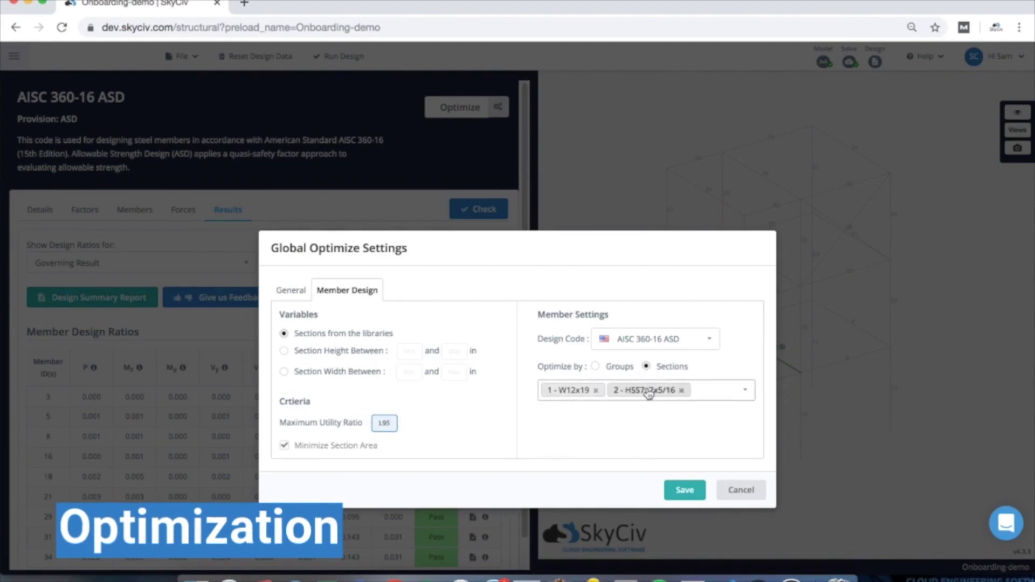
pyautogui.click(685, 491)
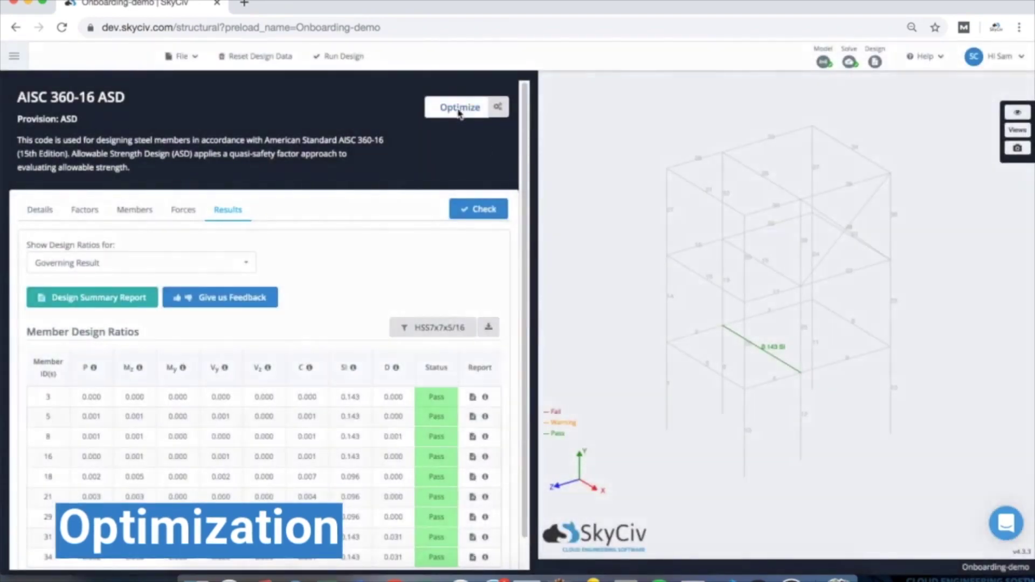
# Run the optimization for the W12x19 and HSS7x7x5/16 sections and open the iterations of the W12x19 run.
pyautogui.click(459, 109)
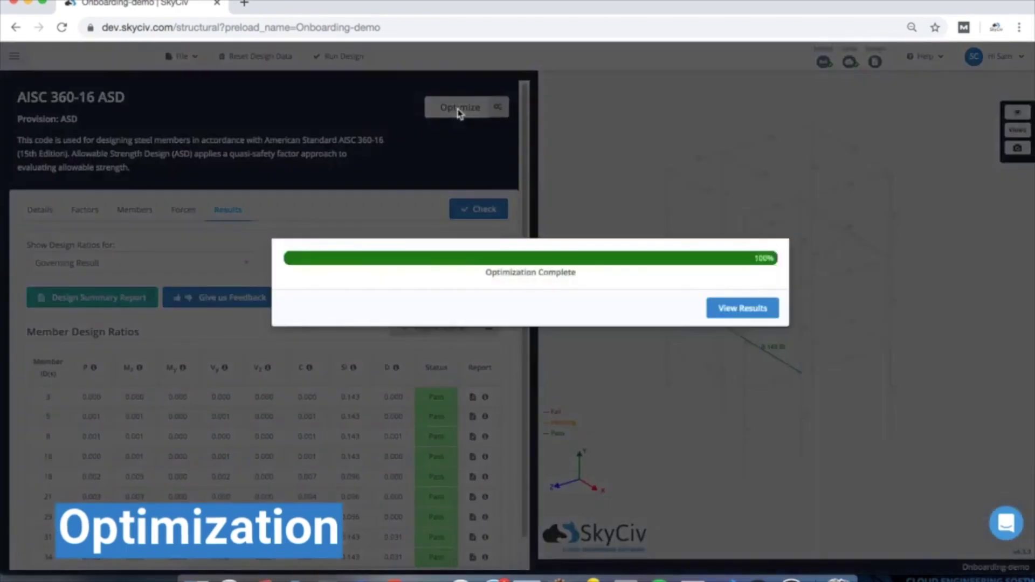
pyautogui.click(736, 308)
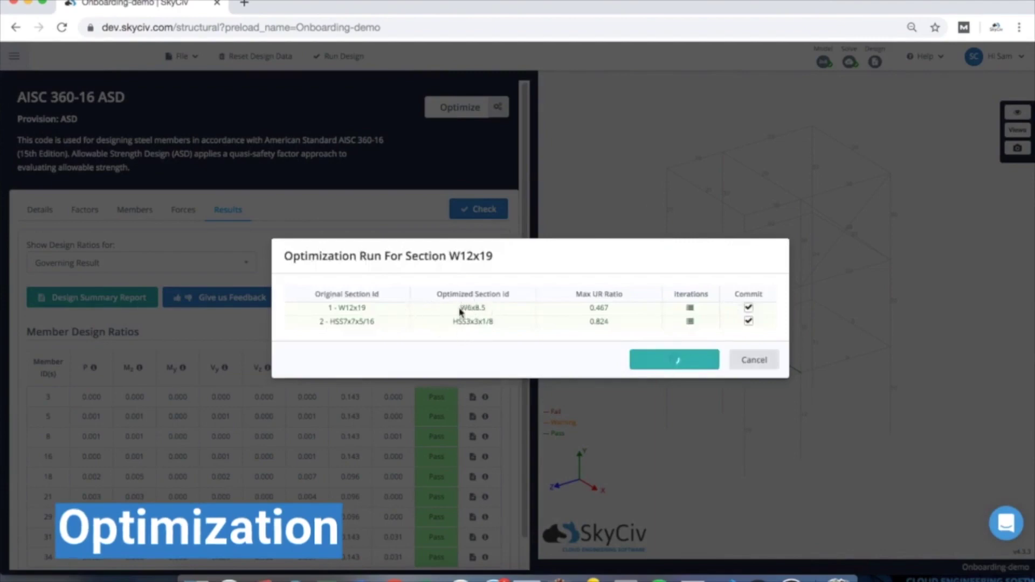
pyautogui.click(690, 311)
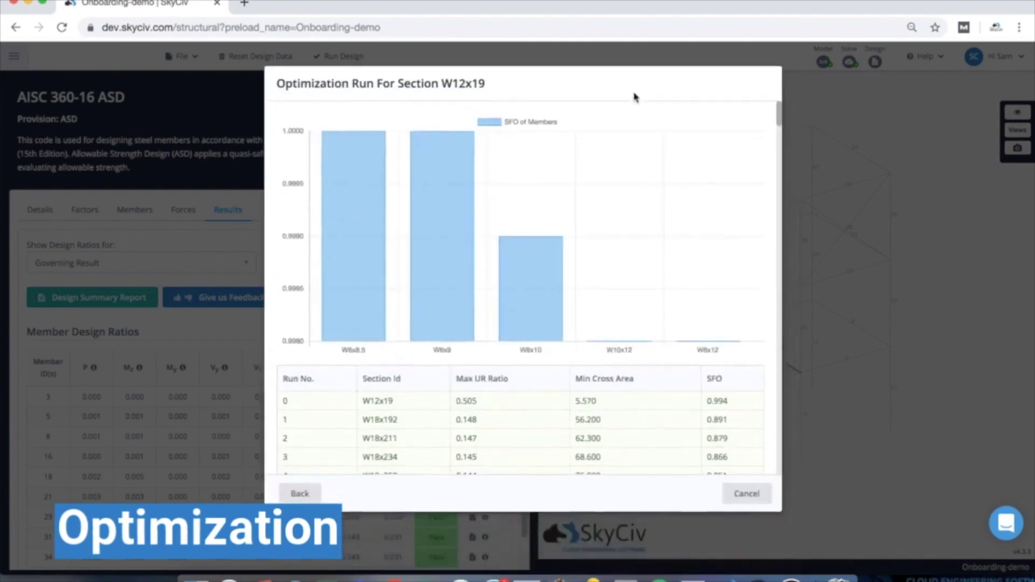
pyautogui.scroll(-2, 403, 336)
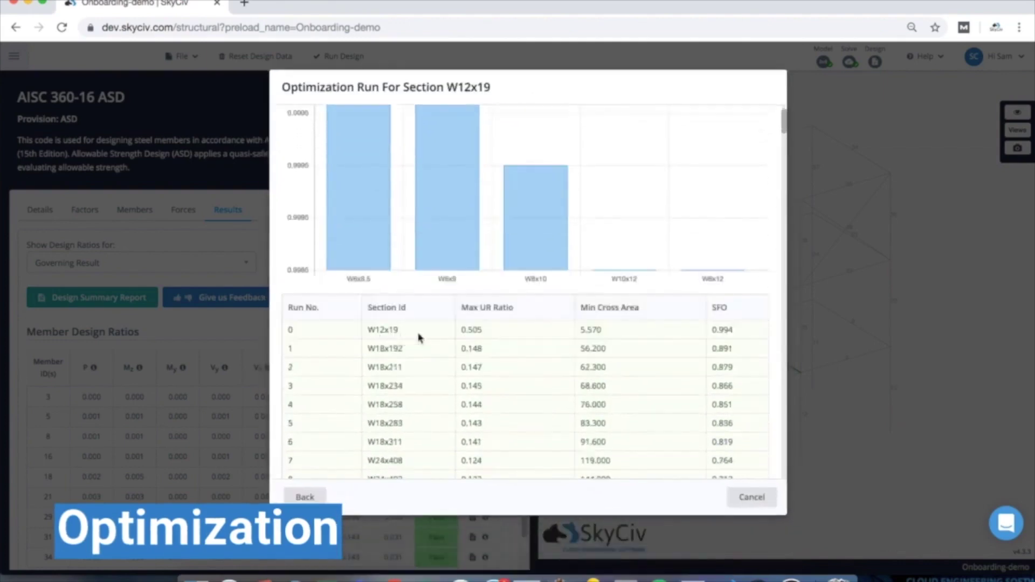
pyautogui.moveTo(484, 330); pyautogui.dragTo(461, 330)
pyautogui.click(508, 330)
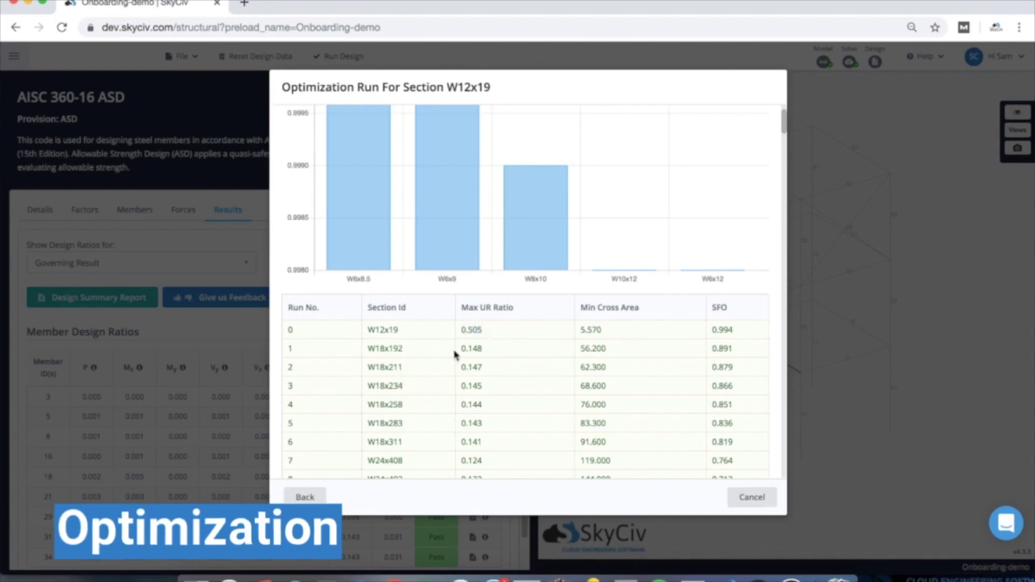
# Compare the W12x19 optimization runs by sorting them by minimum cross area, by descending maximum UR ratio, and finally by minimum cross area.
pyautogui.click(665, 312)
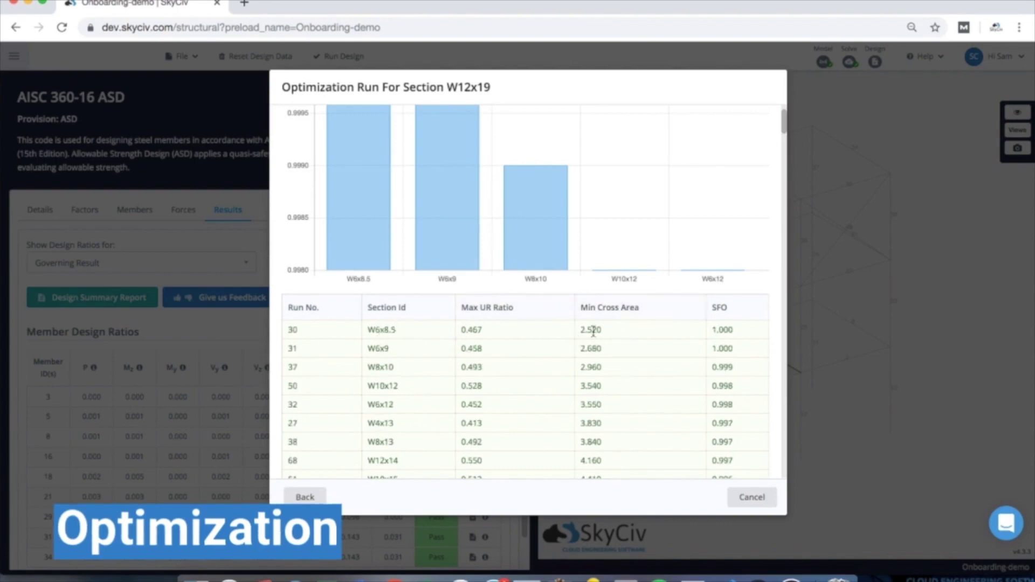
pyautogui.click(539, 317)
pyautogui.click(539, 317)
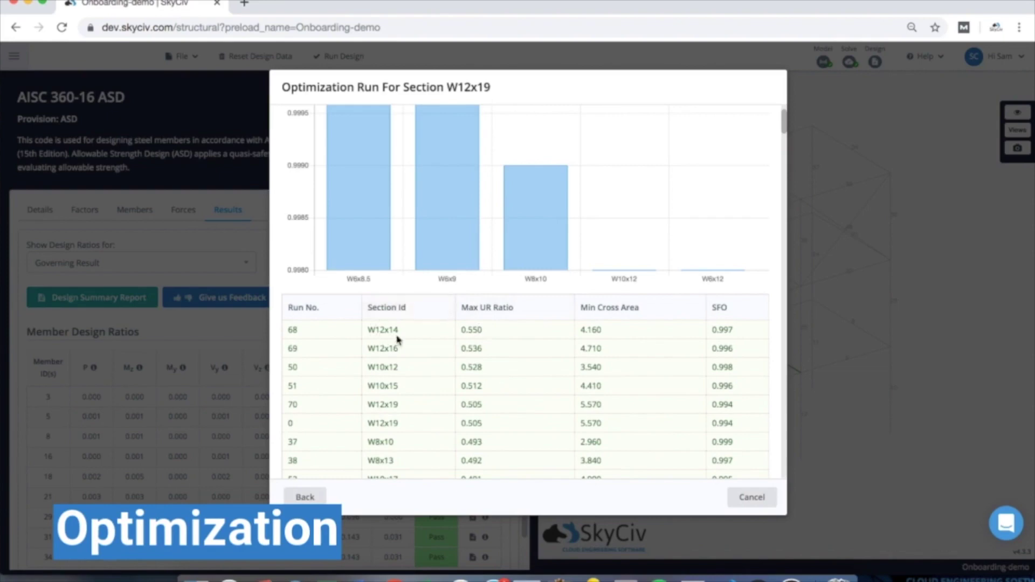
pyautogui.scroll(-1, 393, 333)
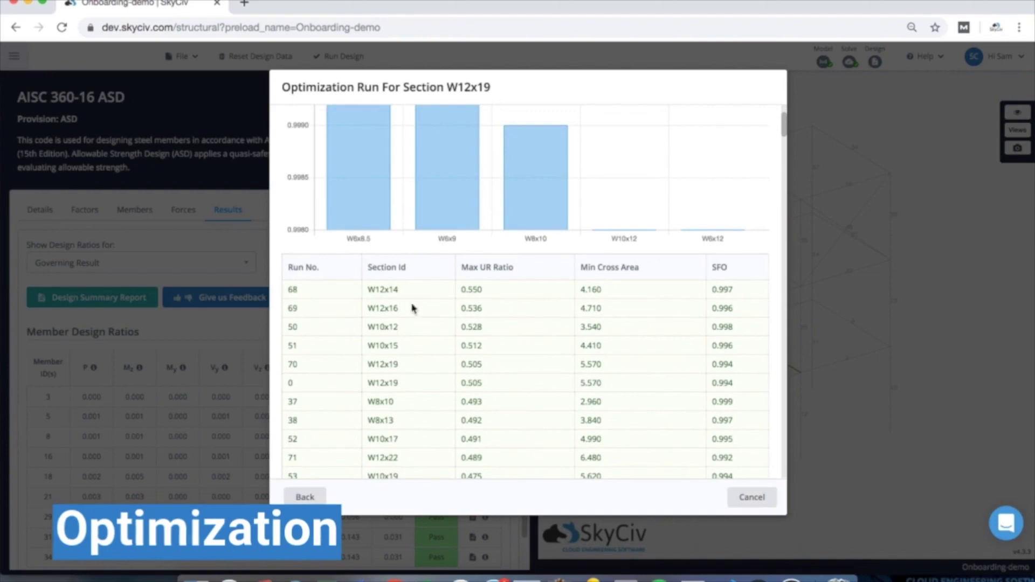
pyautogui.scroll(1, 384, 301)
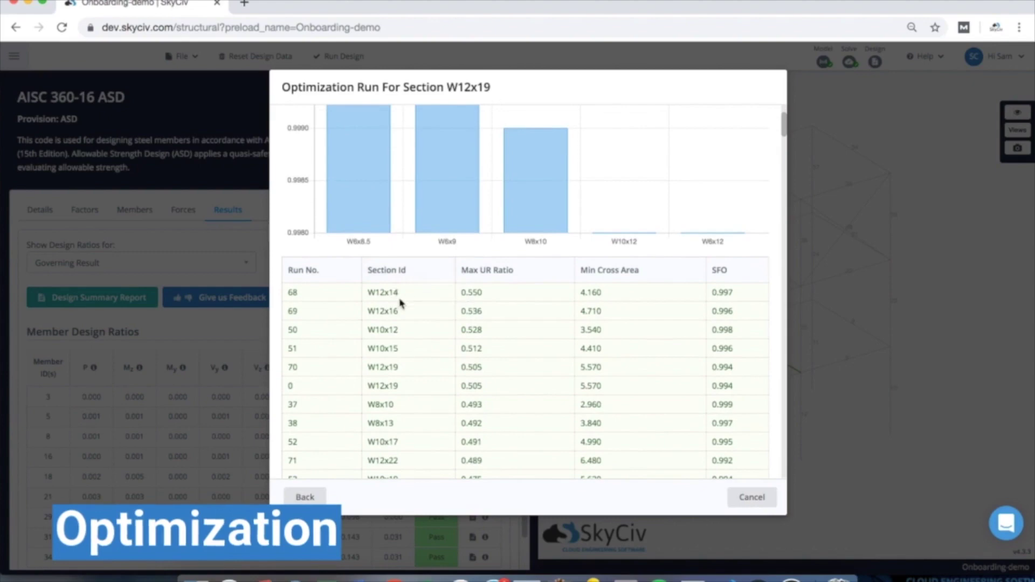
pyautogui.scroll(3, 434, 326)
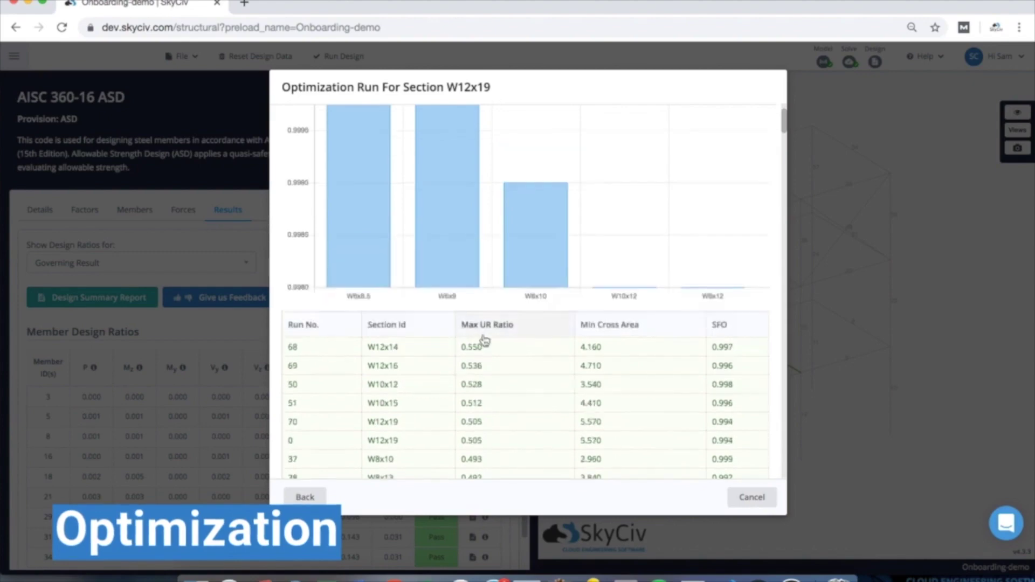
pyautogui.click(596, 336)
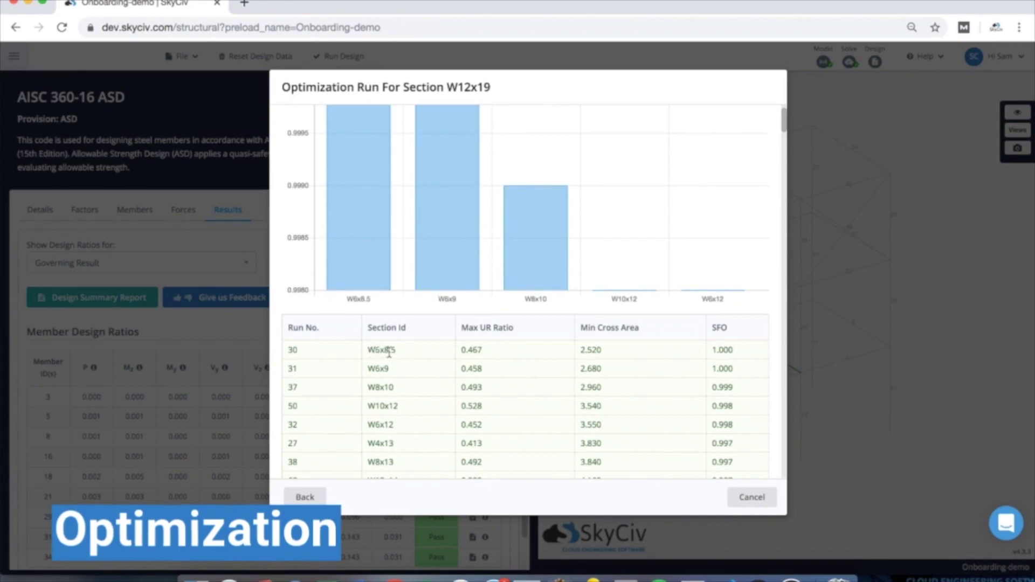
# Return to the optimization results, commit the optimized W6x8.5 and HSS3x3x1/8 sections, and rerun the design check to review the ratios.
pyautogui.click(305, 497)
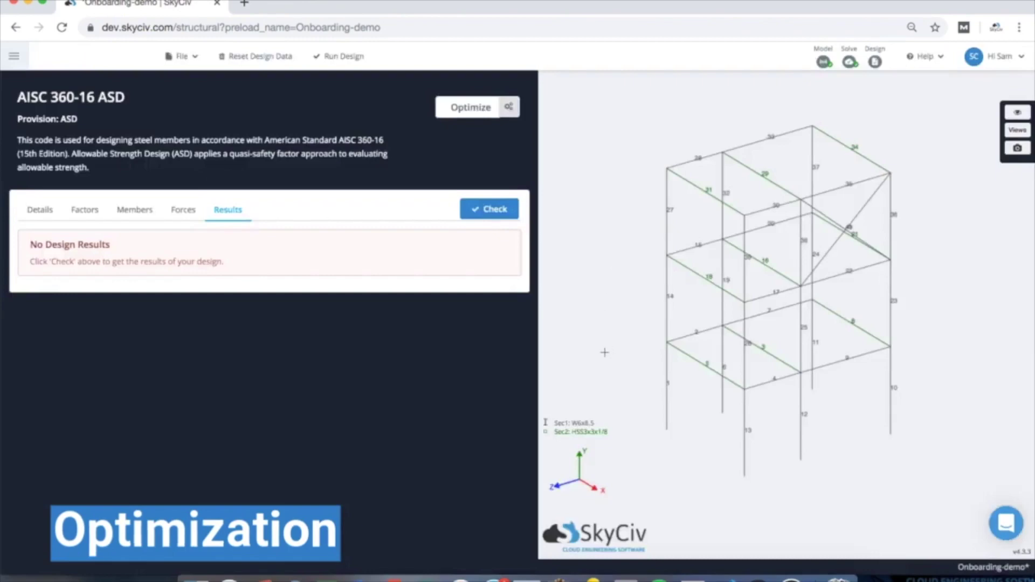
pyautogui.click(488, 215)
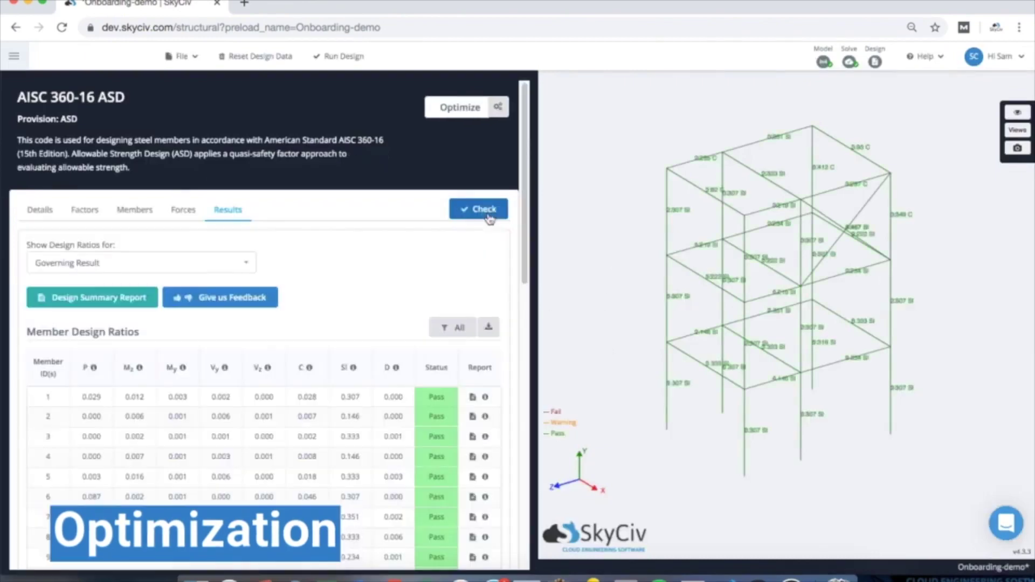
pyautogui.scroll(-1, 376, 347)
pyautogui.scroll(-2, 376, 347)
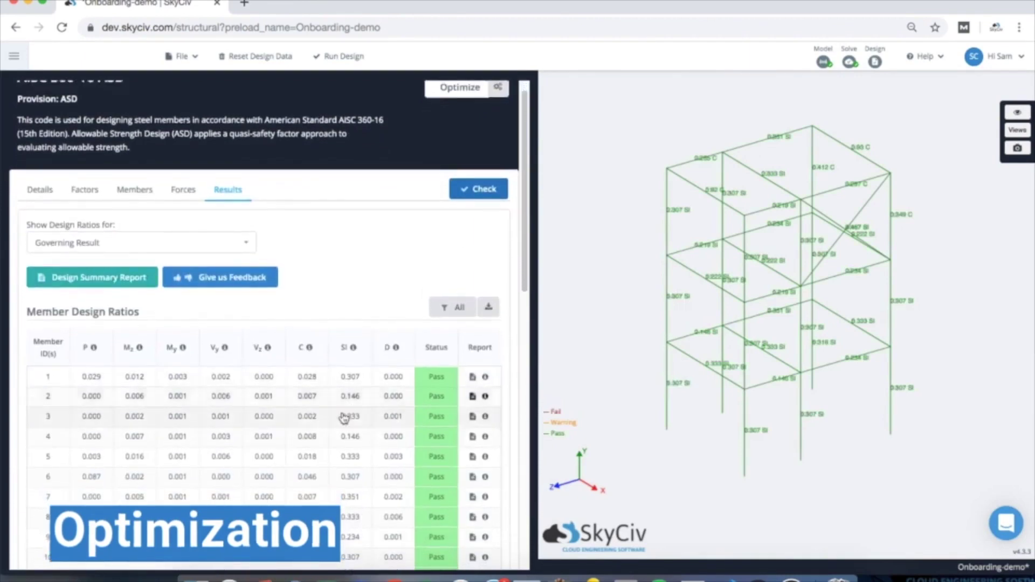
pyautogui.scroll(-3, 345, 417)
pyautogui.scroll(-2, 353, 416)
pyautogui.scroll(6, 353, 416)
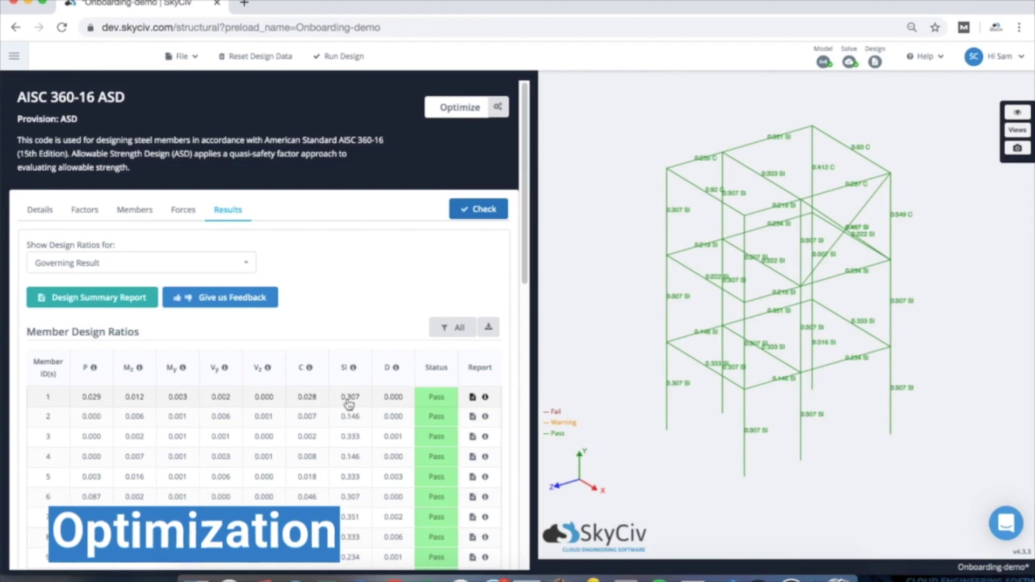
# Save the project with the version comment "Ran optimizer on W and HSS shapes".
pyautogui.click(182, 56)
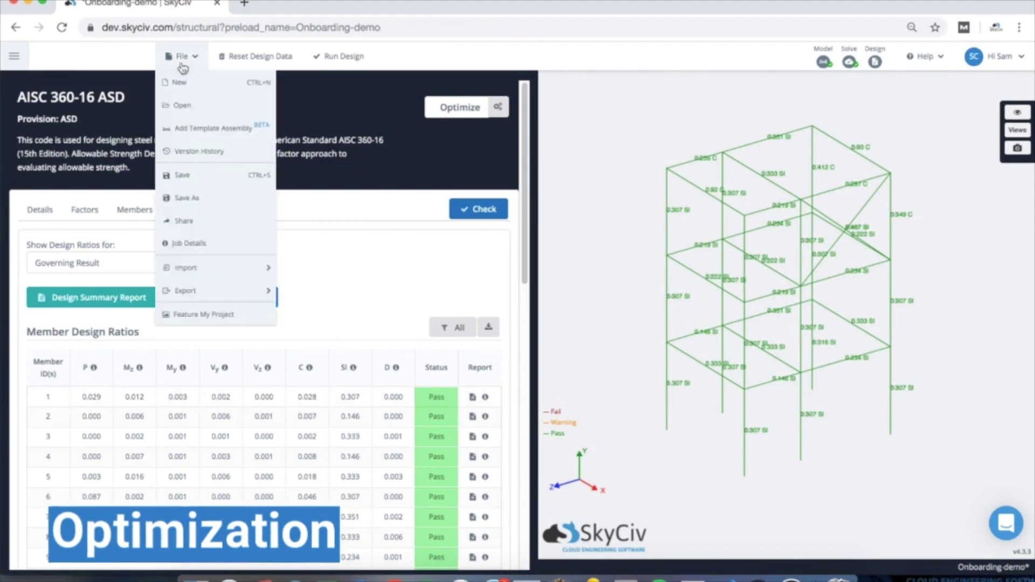
pyautogui.click(201, 176)
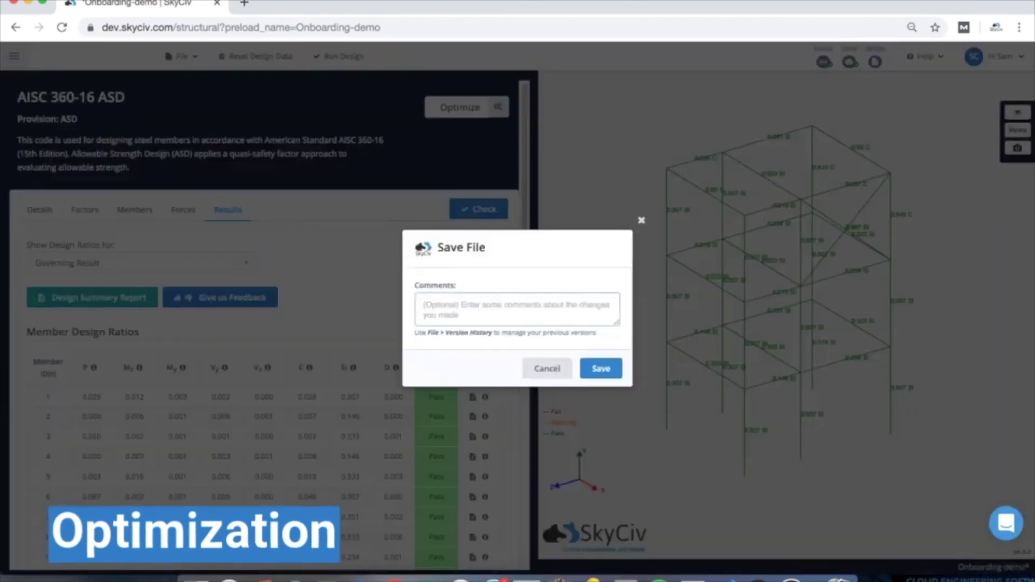
pyautogui.write('Ran optimize')
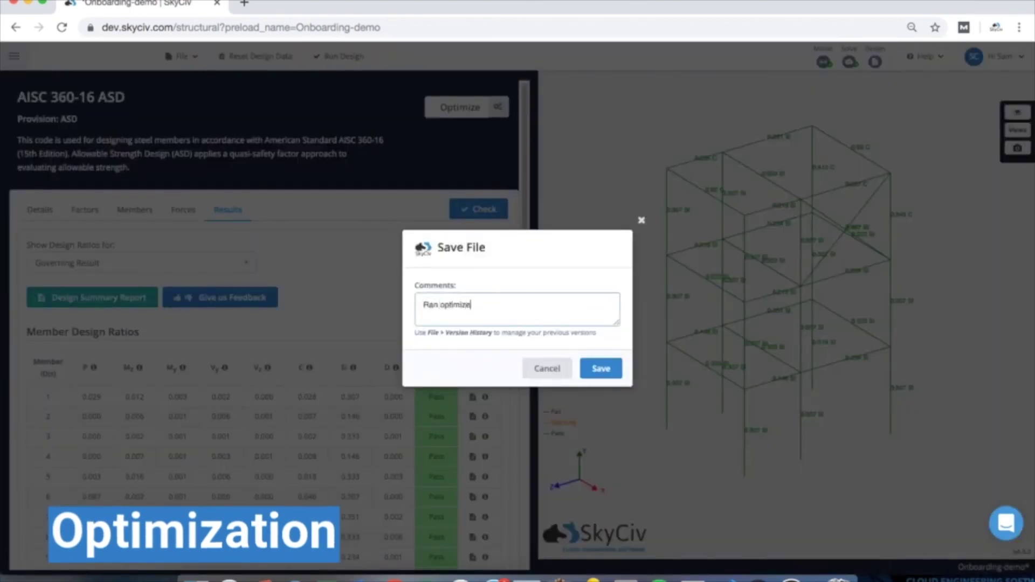
pyautogui.write('r on W and HSS shapes')
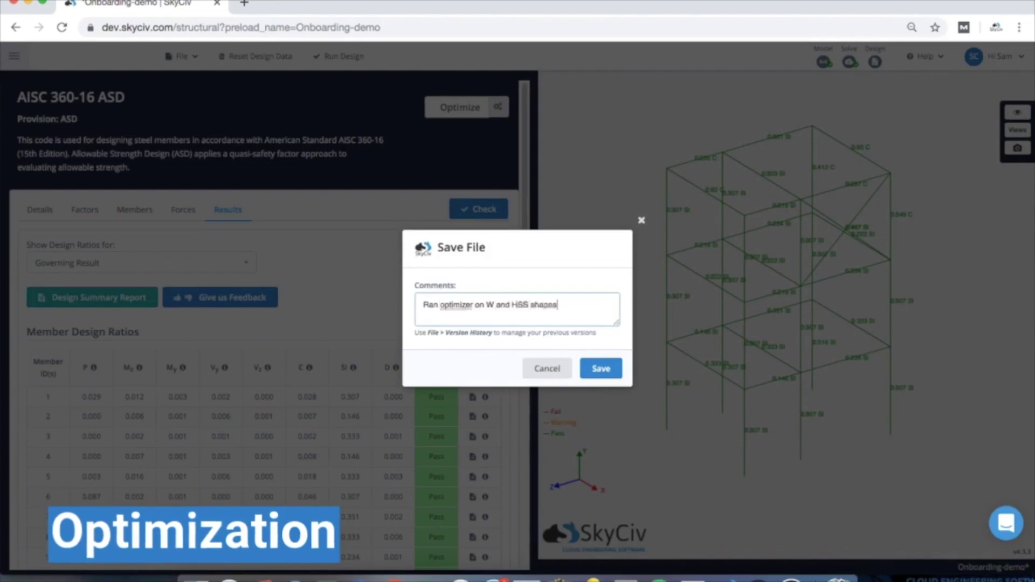
pyautogui.press('Return')
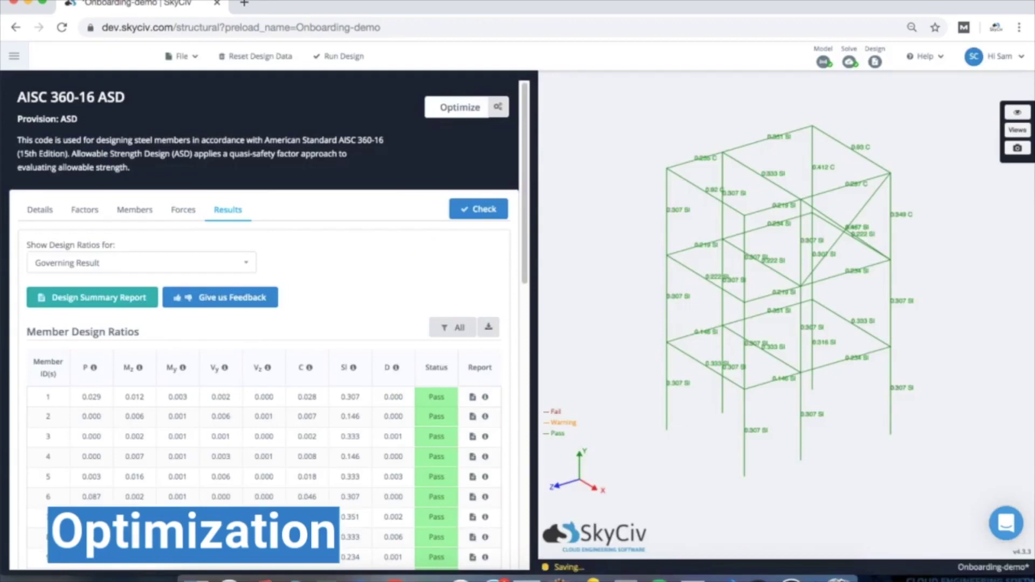